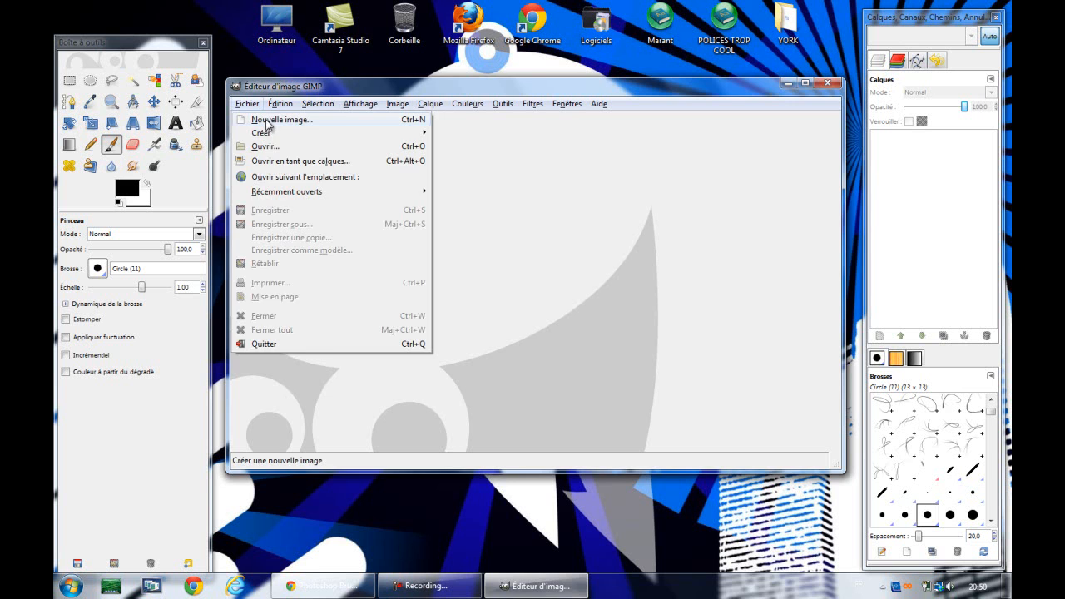
Create a new image 1440 pixels wide and 900 pixels high
click(320, 169)
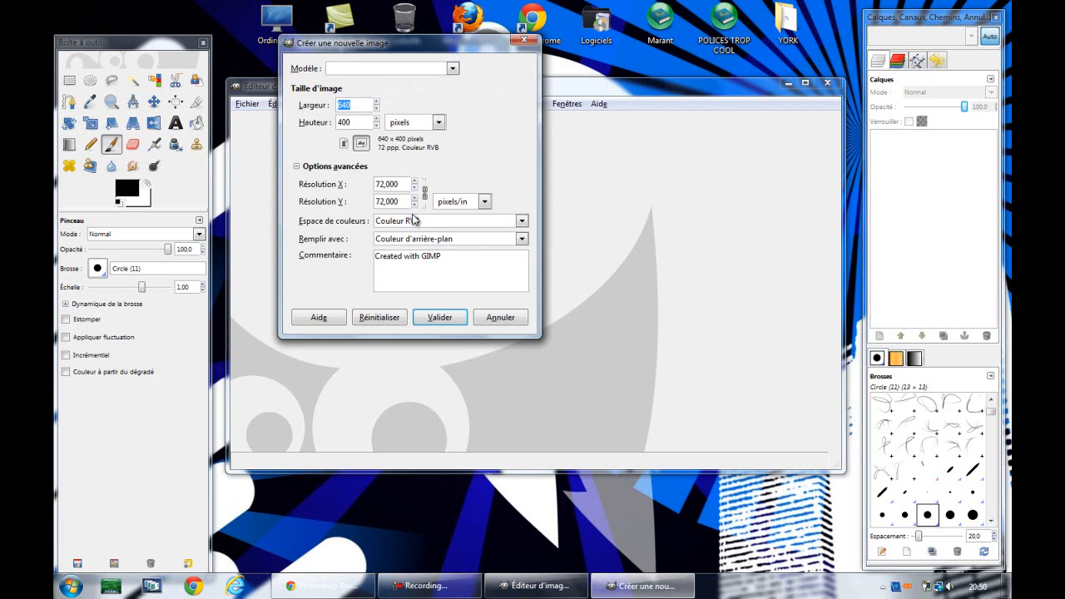
click(297, 168)
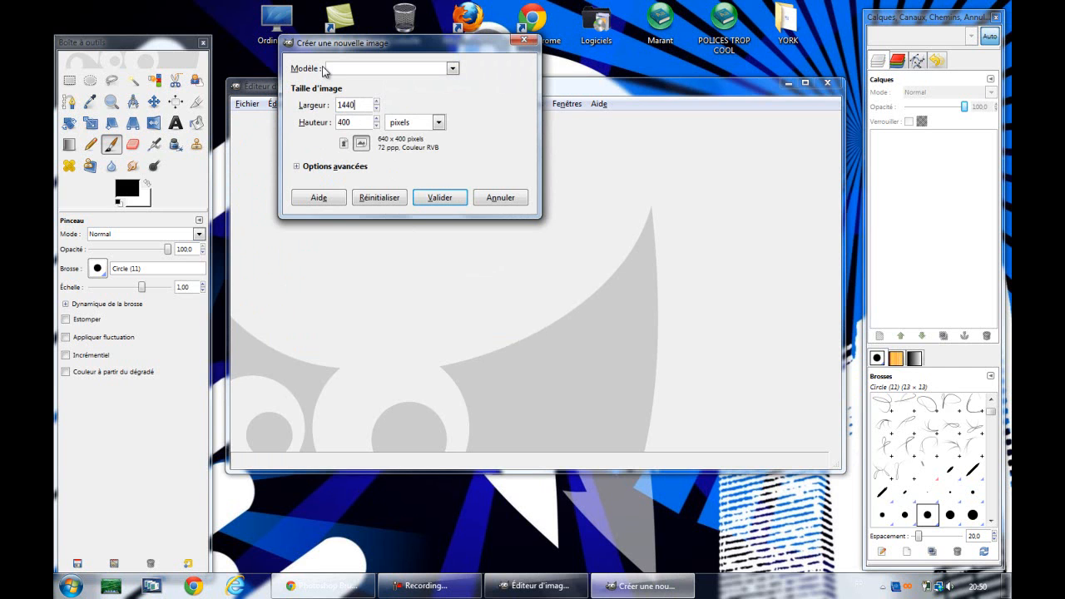
drag(353, 124, 283, 124)
click(438, 198)
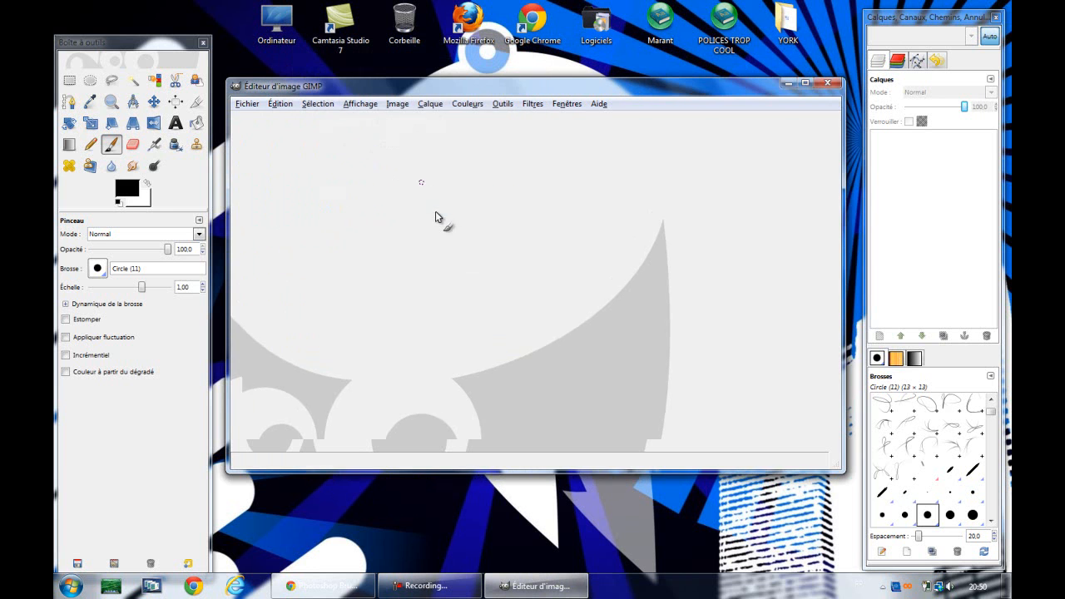
Maximize the image window and move the toolbox aside so it does not cover the canvas
drag(482, 88, 454, 84)
click(833, 81)
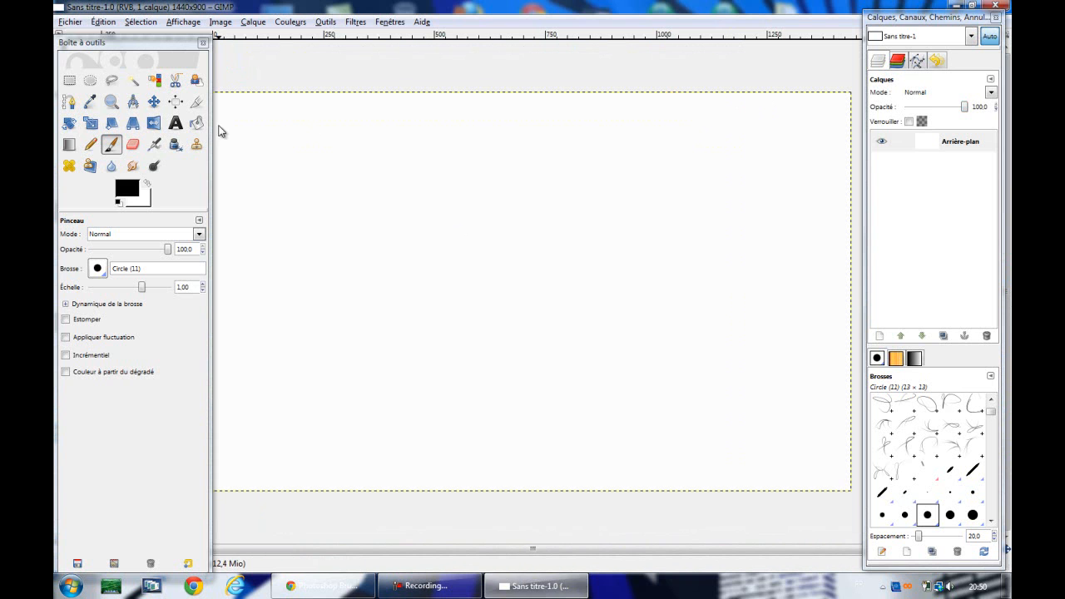
drag(187, 44, 134, 31)
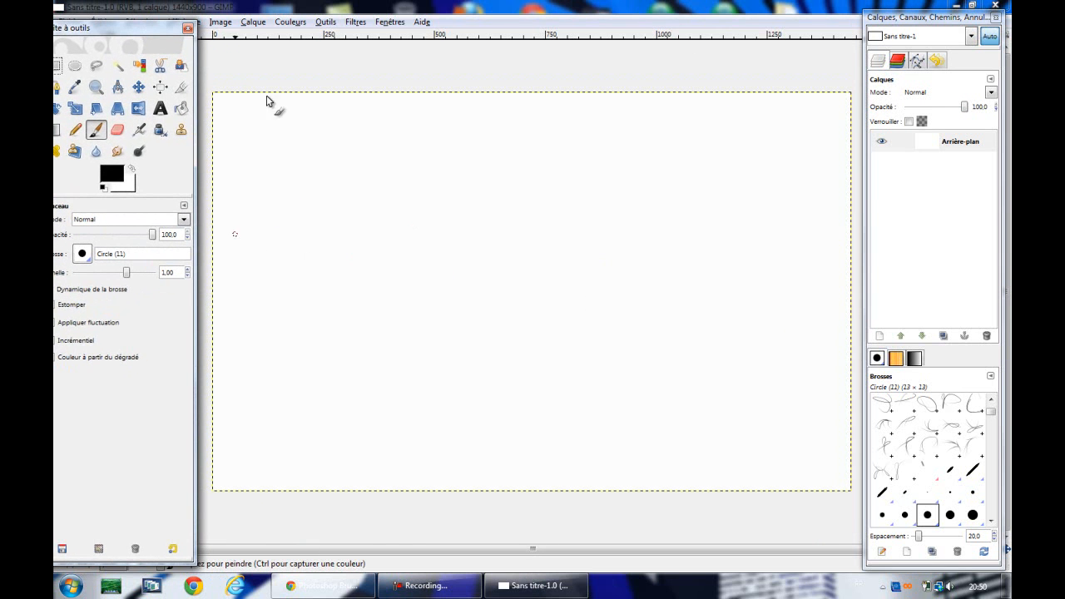
drag(153, 31, 159, 40)
Add a horizontal guide by percentage through the middle of the image, at 50%
click(220, 22)
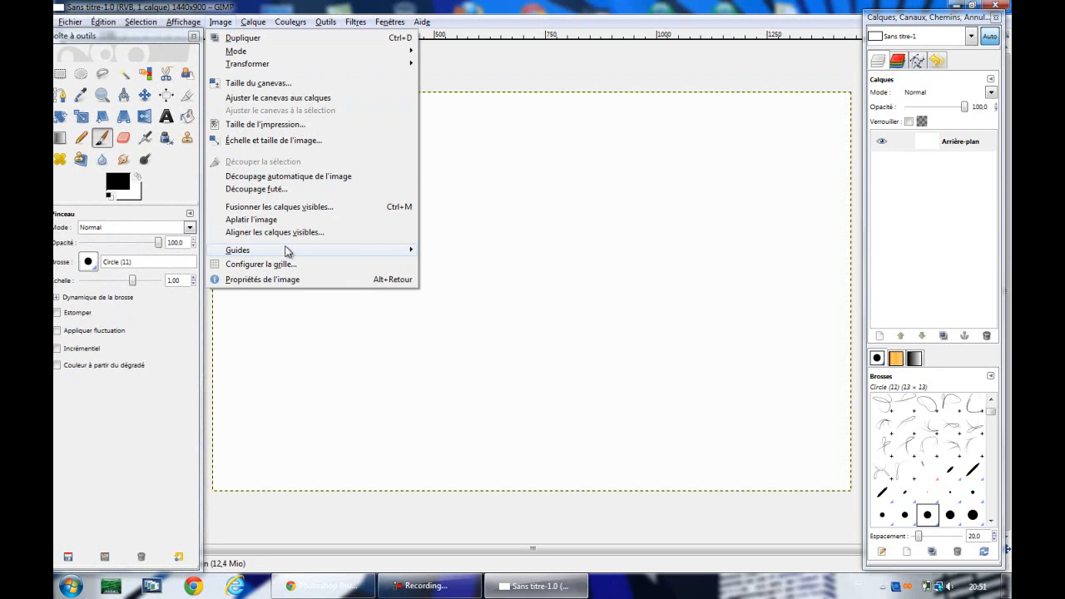
mouse_move(357, 248)
click(482, 264)
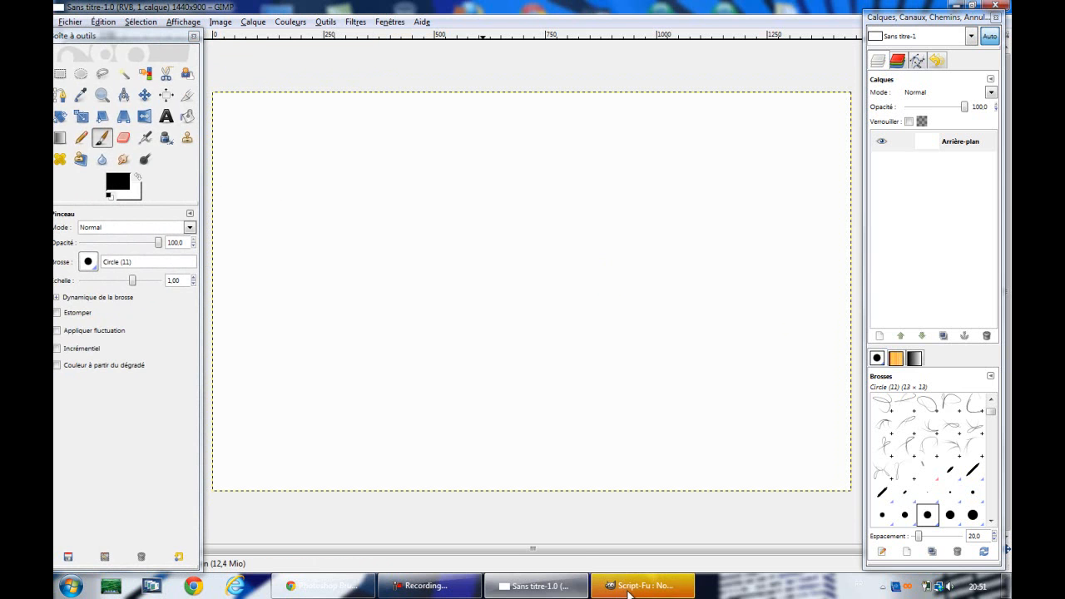
click(321, 242)
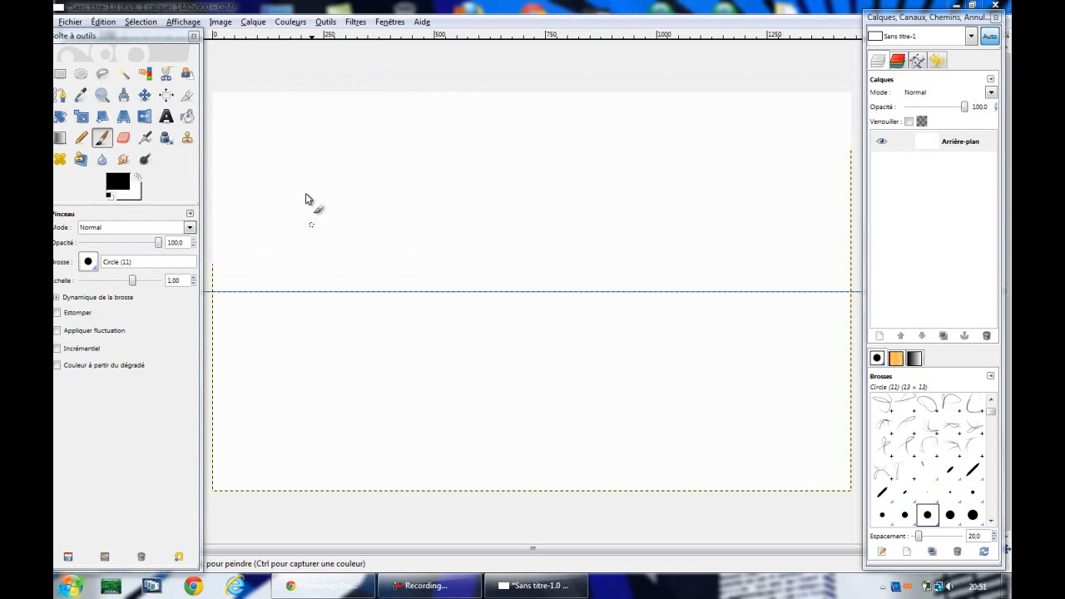
Add a vertical guide by percentage at 50% of the image width
click(221, 23)
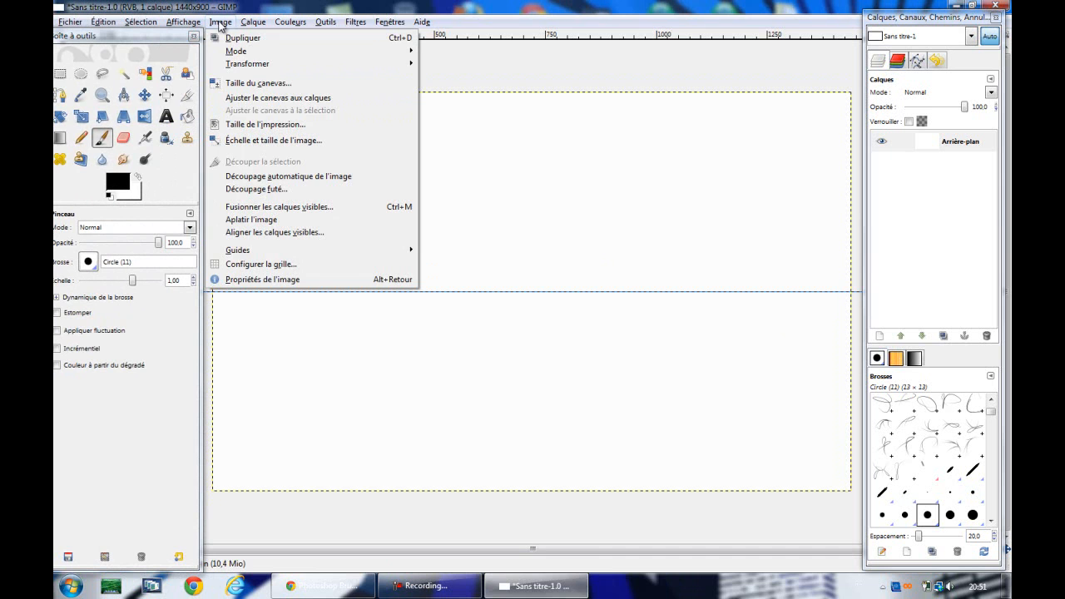
mouse_move(309, 255)
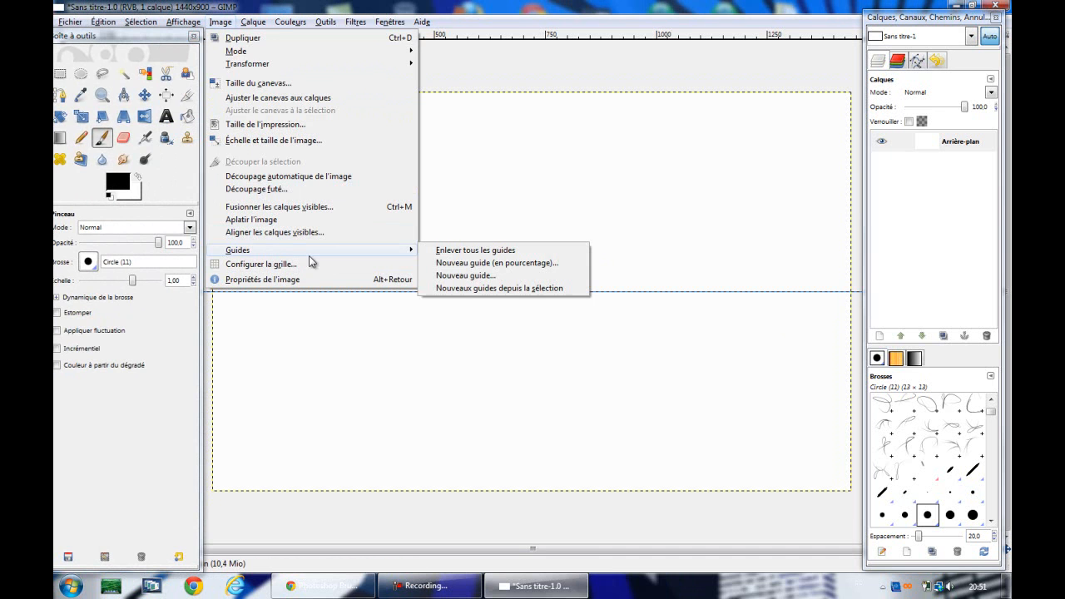
click(468, 263)
click(283, 170)
click(280, 199)
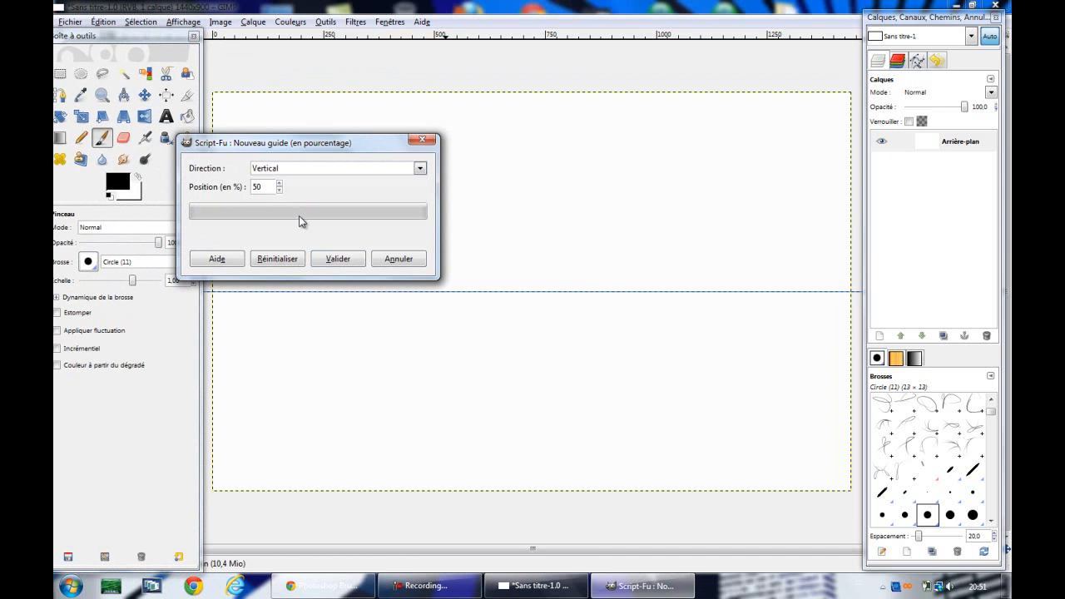
click(337, 261)
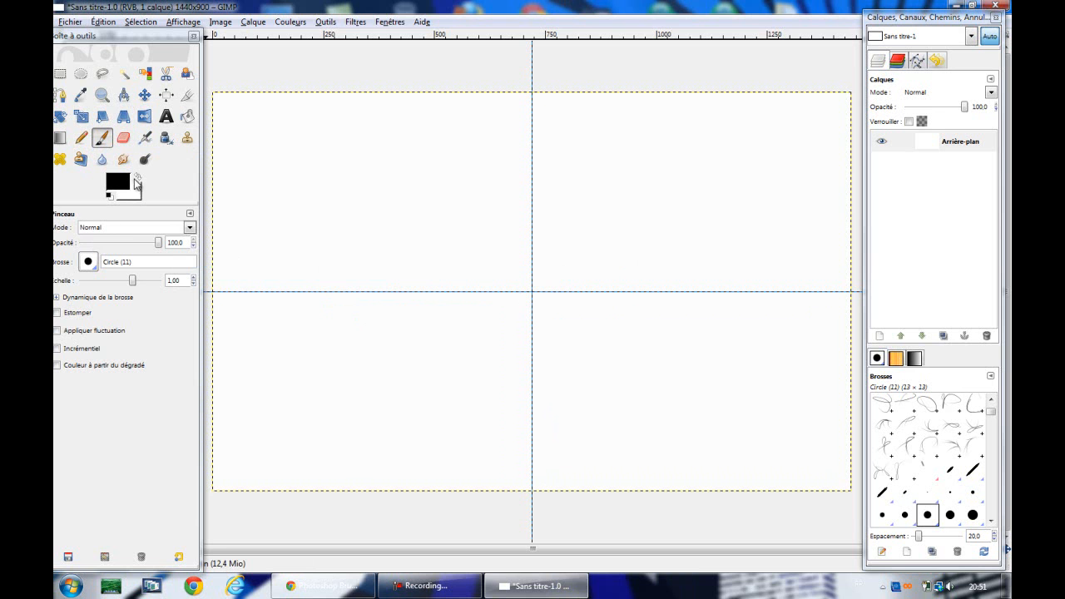
Set the foreground colour to blue (1800ff) and the background colour to cyan from the saved swatches
click(137, 176)
click(114, 191)
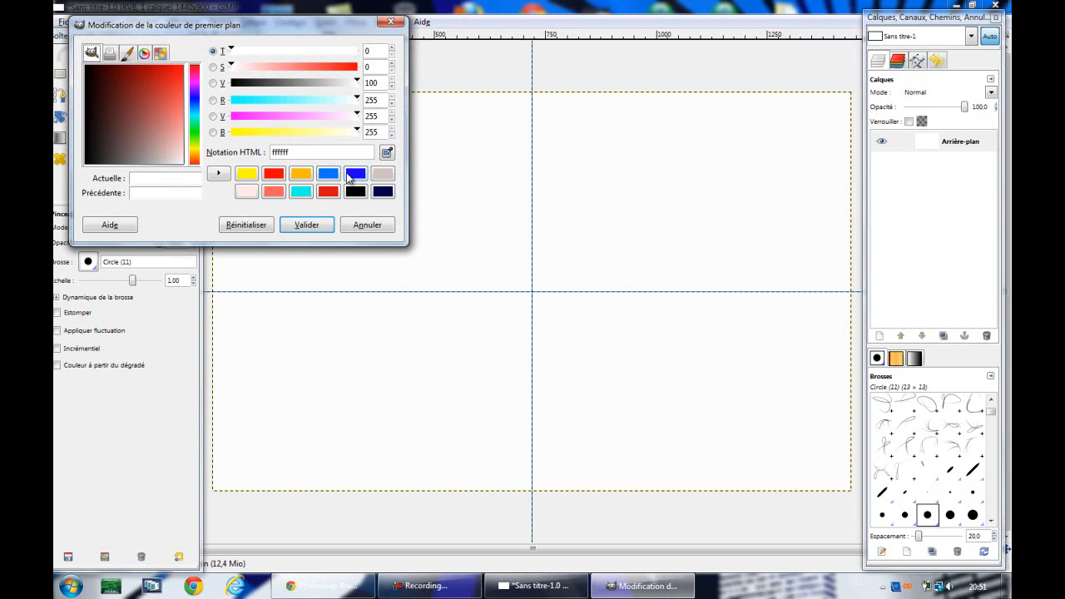
click(355, 174)
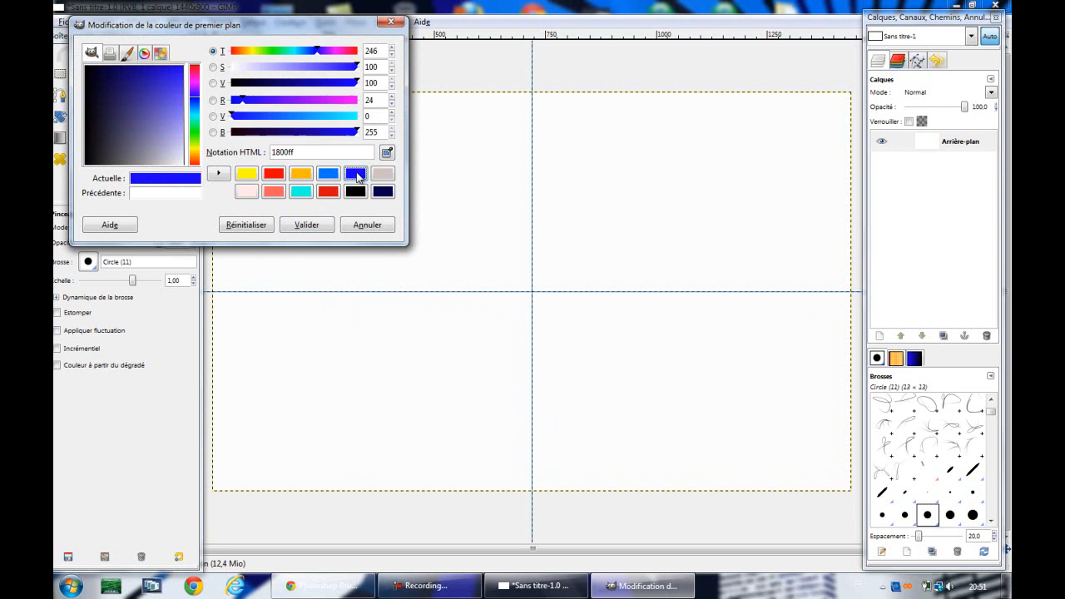
click(307, 224)
click(139, 198)
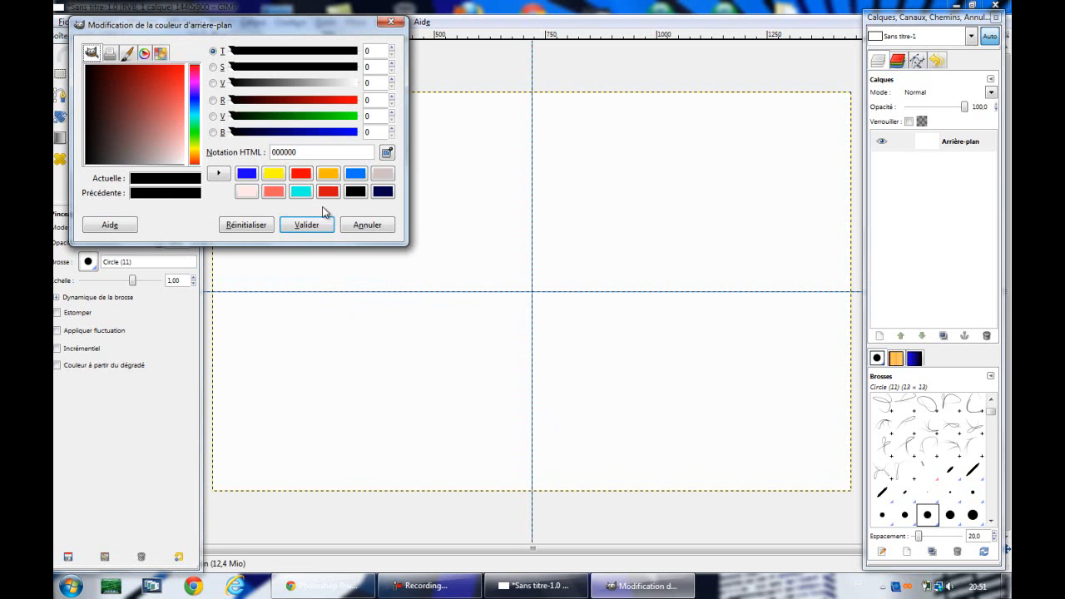
click(301, 191)
click(306, 225)
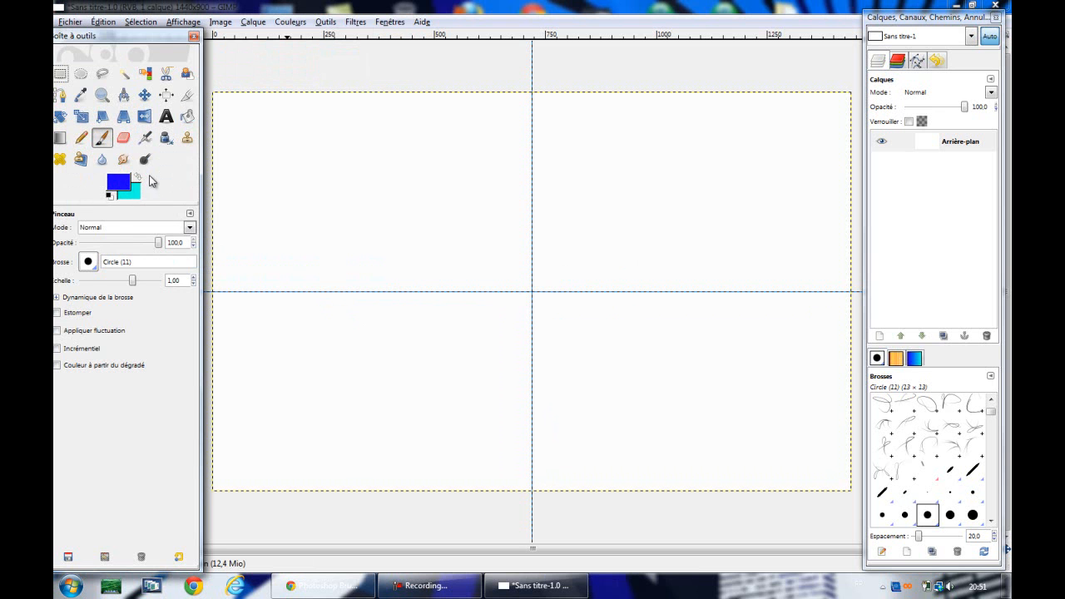
Fill the background with a radial gradient running from the guides' intersection to the image's upper-right corner
click(62, 138)
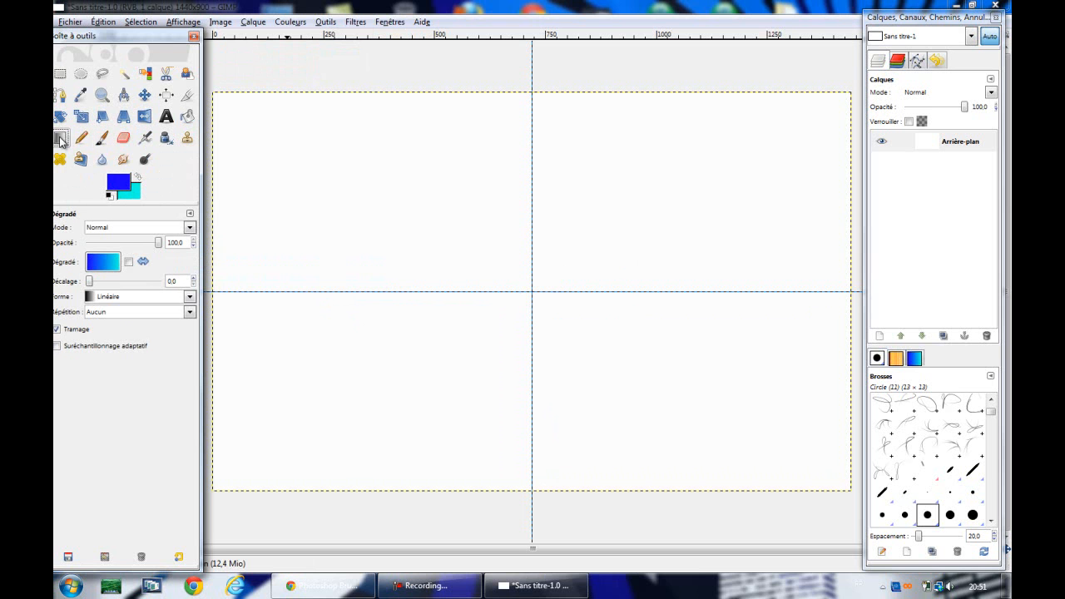
click(189, 298)
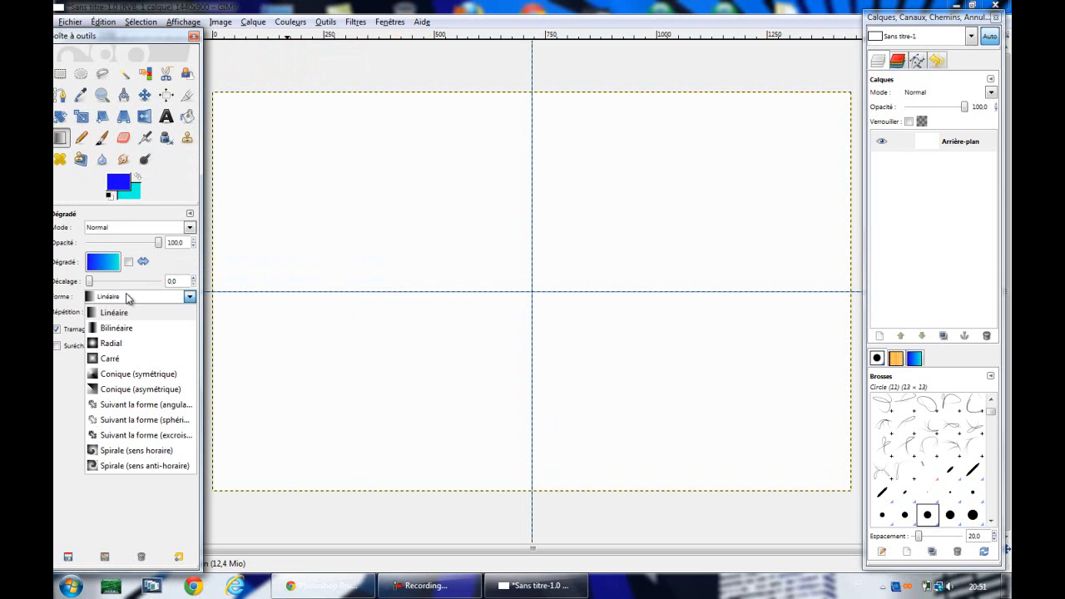
click(117, 343)
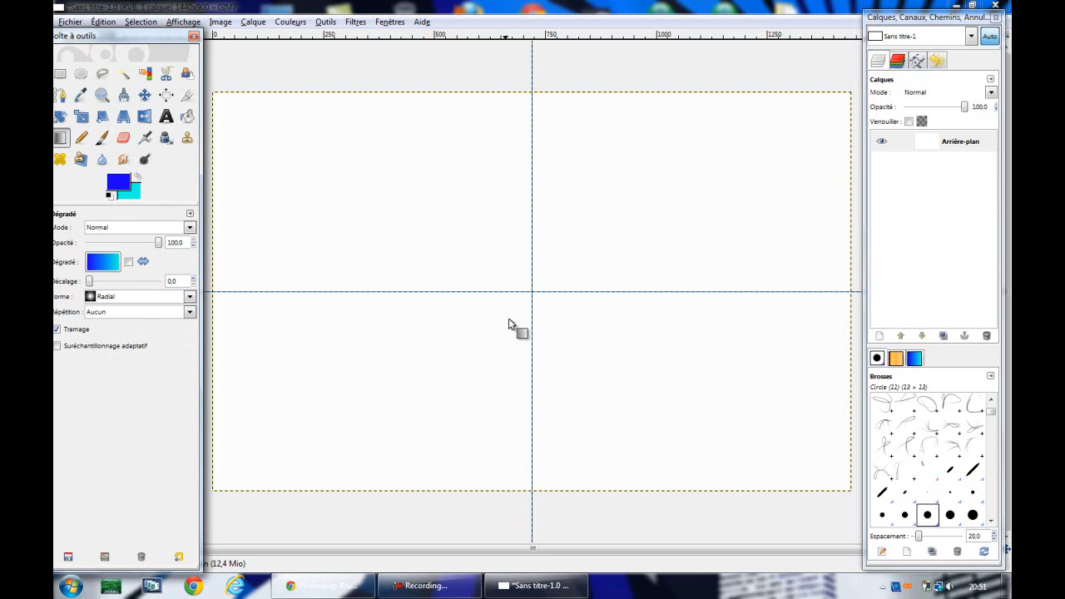
drag(535, 297, 851, 91)
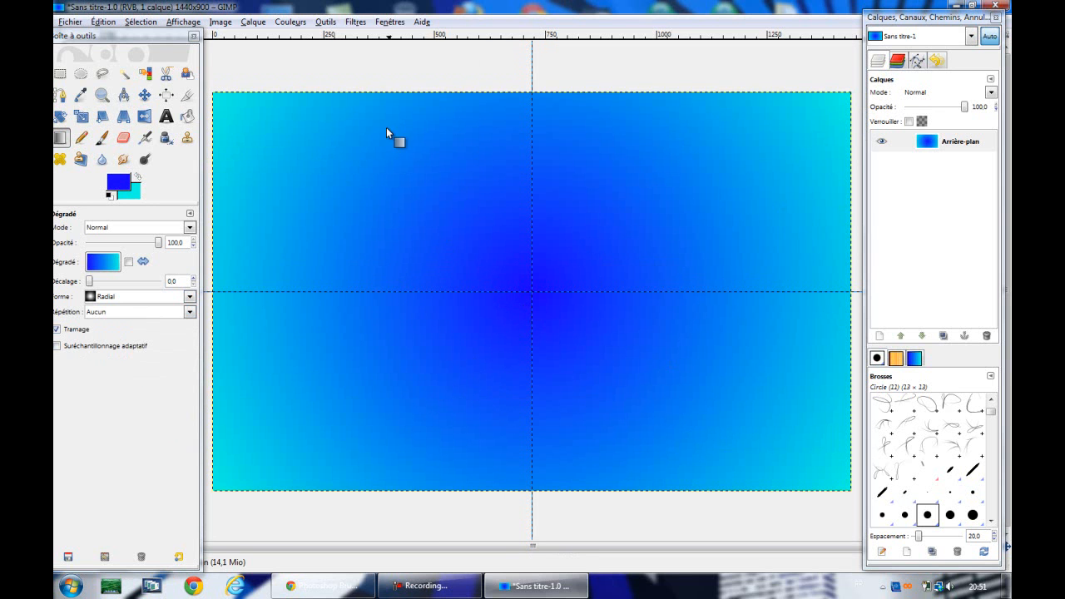
Remove all guides from the image
click(223, 23)
mouse_move(283, 251)
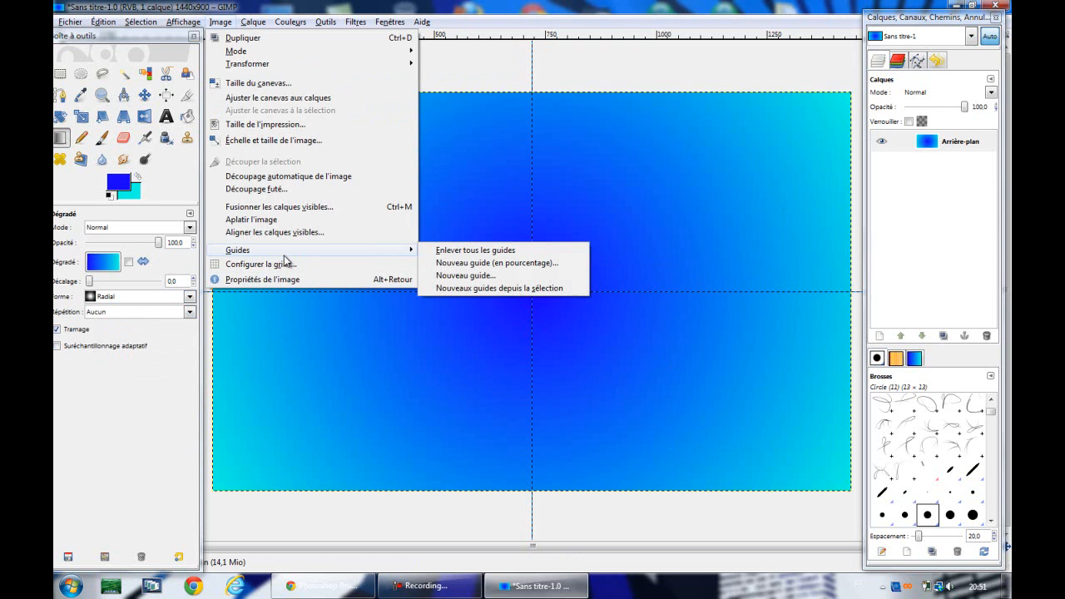
click(484, 253)
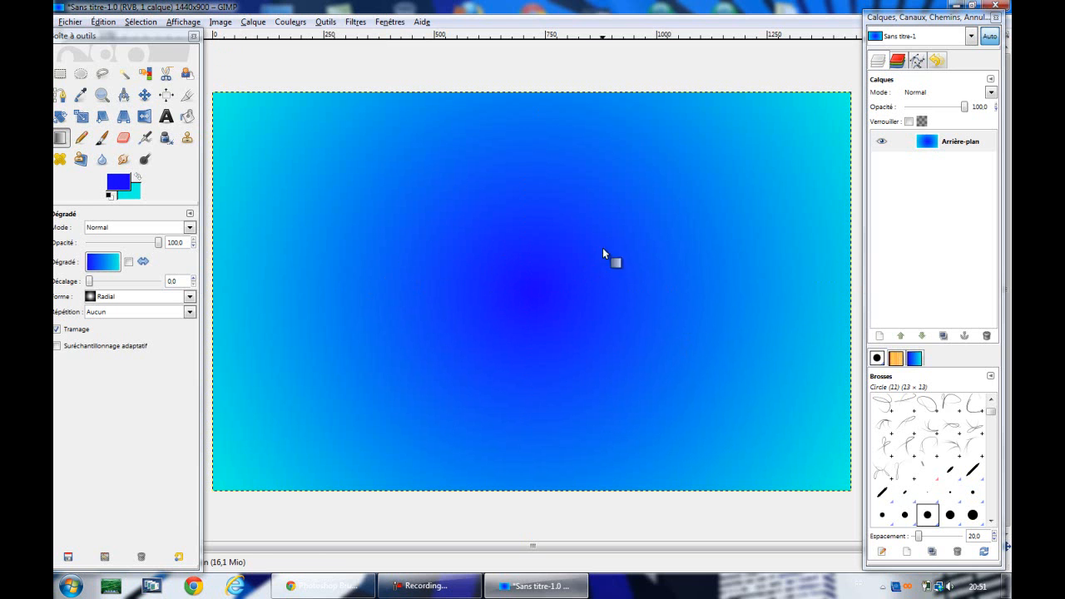
Add a new transparent layer of 1440 × 900 px above the background
click(879, 336)
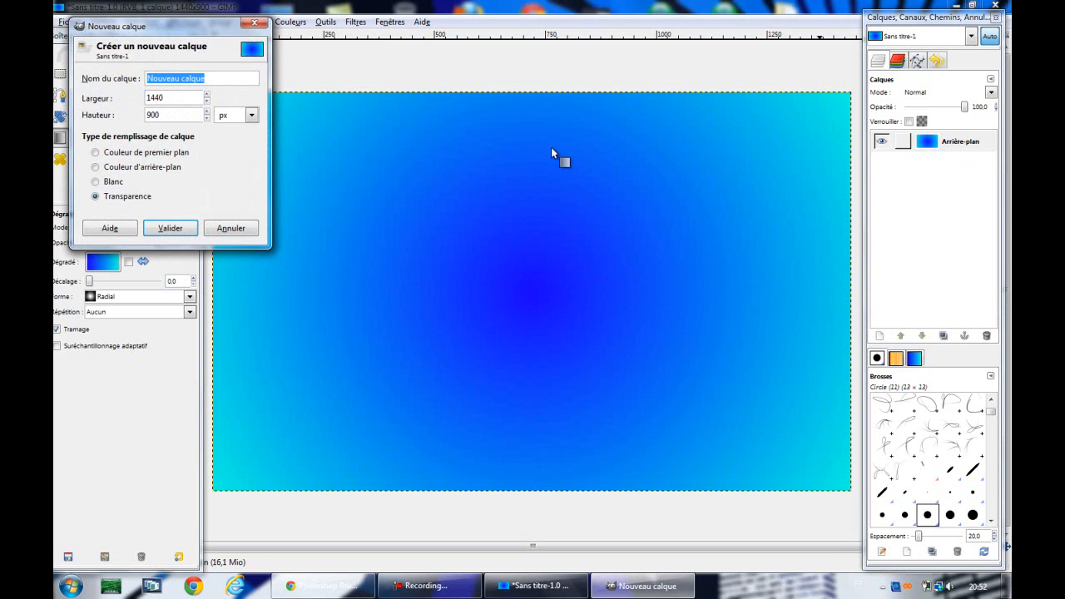
drag(225, 80, 106, 83)
drag(226, 79, 123, 86)
click(176, 232)
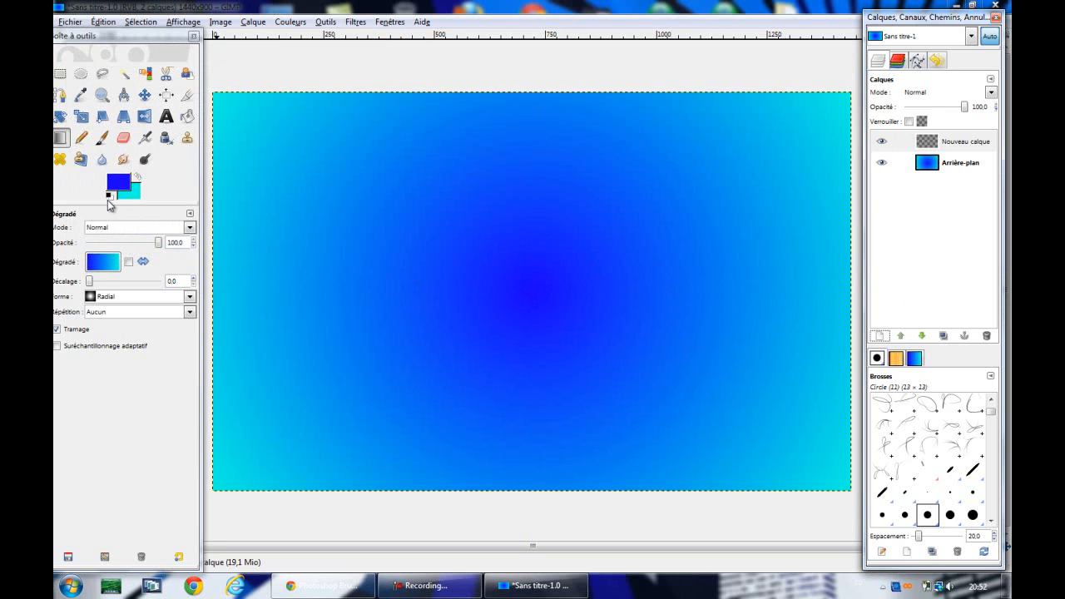
Reset the colours to the default black and white and activate the Paintbrush
click(110, 196)
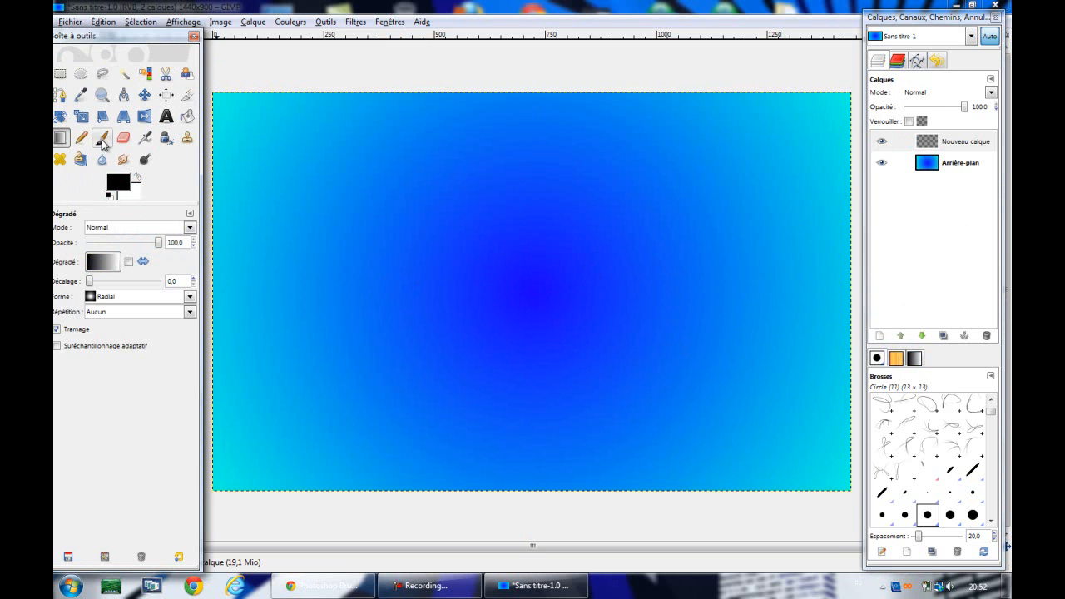
click(102, 139)
Choose the risingsun.abr-007 brush for the Paintbrush
click(88, 261)
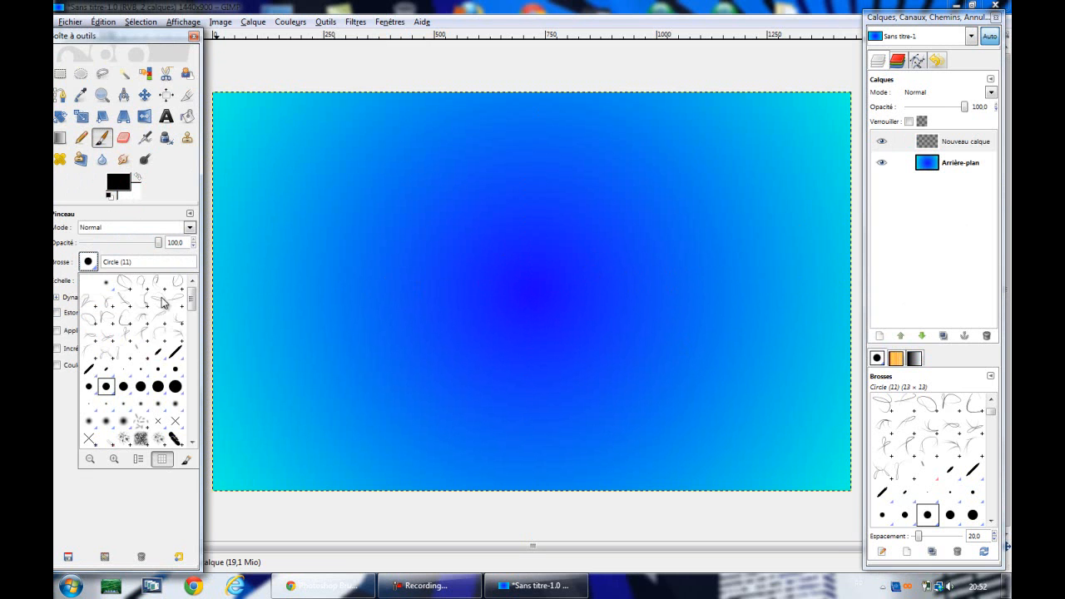
scroll(193, 434, down, 10)
scroll(197, 429, up, 5)
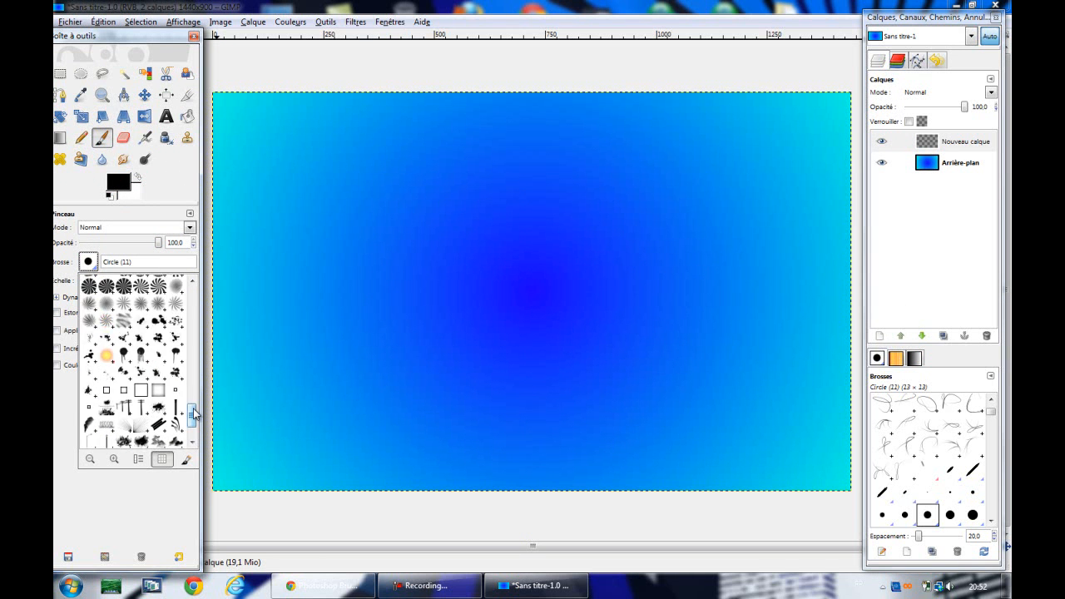
click(125, 364)
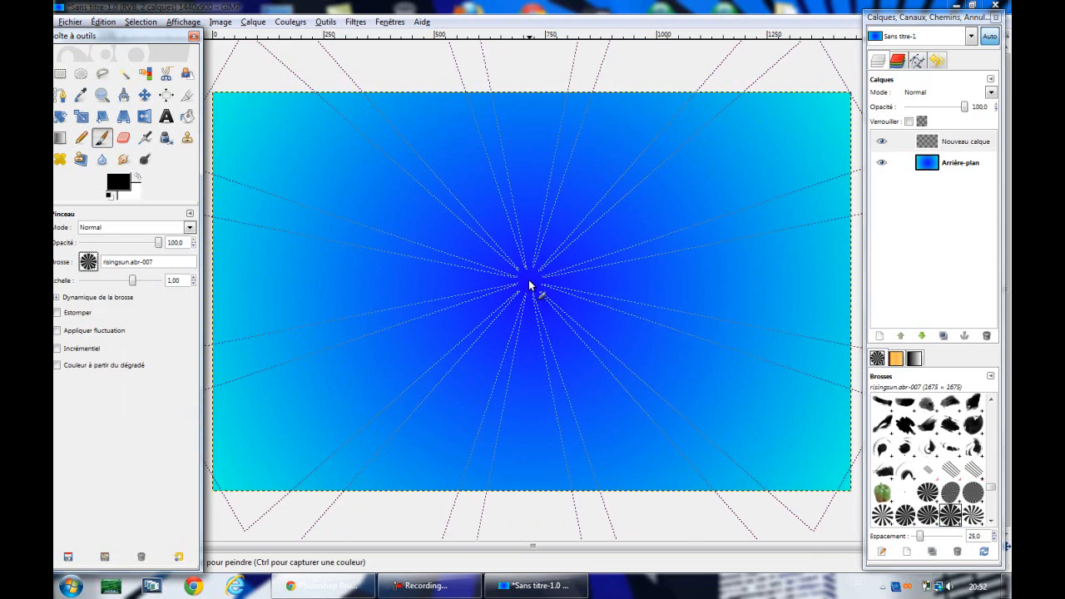
Stamp the SS-urban-designs-vectors.abr-014 brush once in black at the image centre, with its scale reduced to 0.45
click(90, 263)
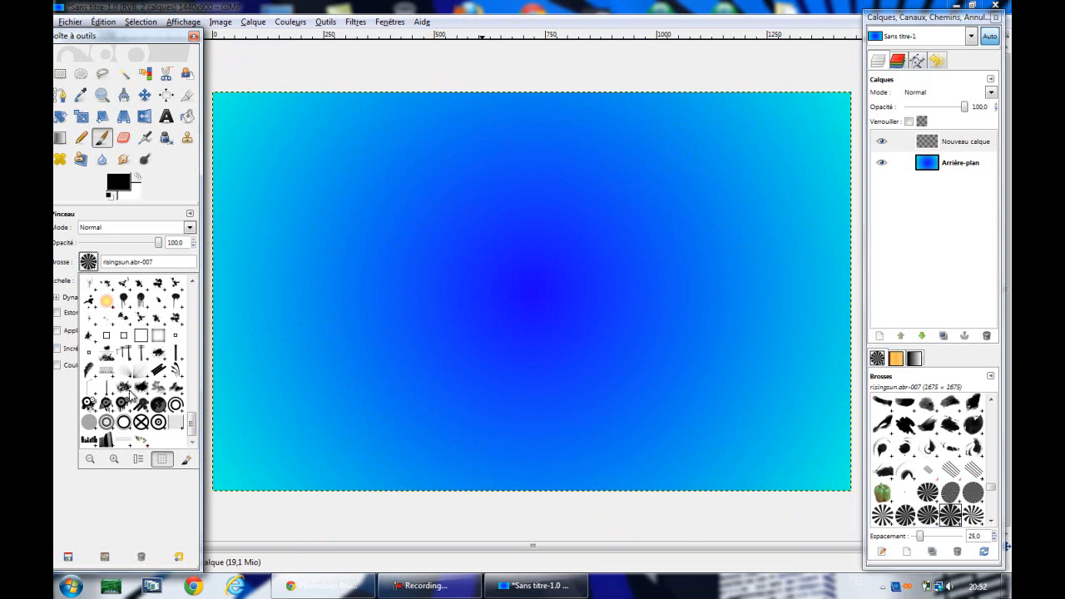
click(125, 389)
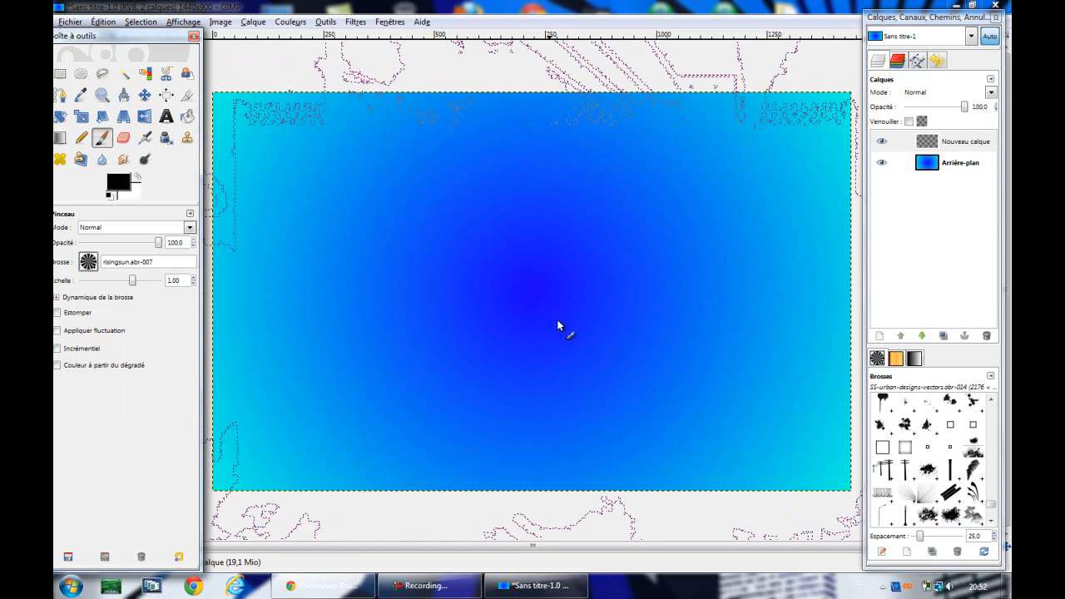
drag(136, 280, 125, 281)
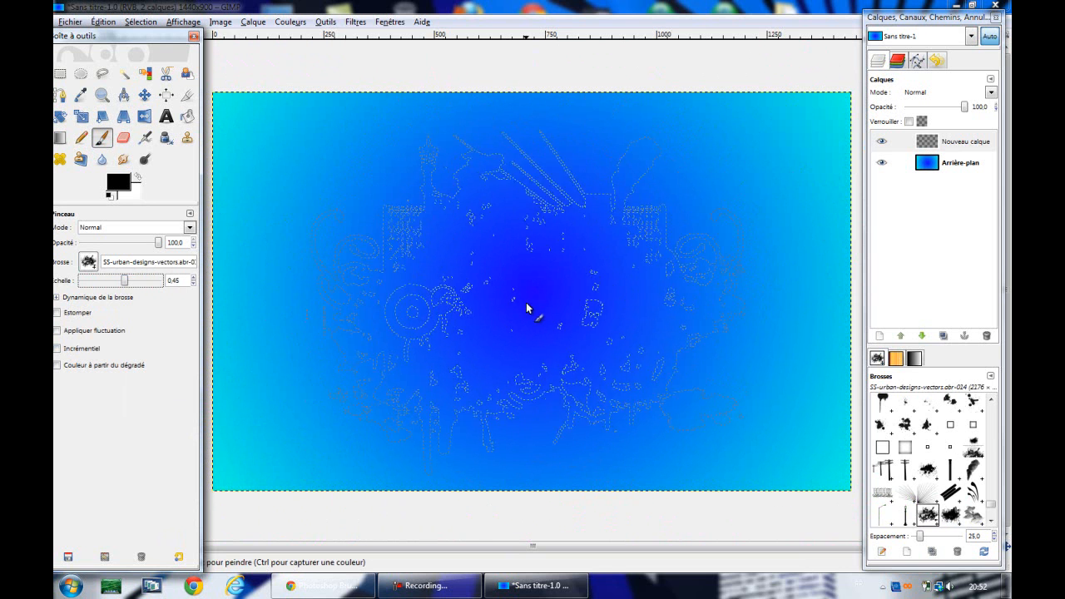
click(525, 303)
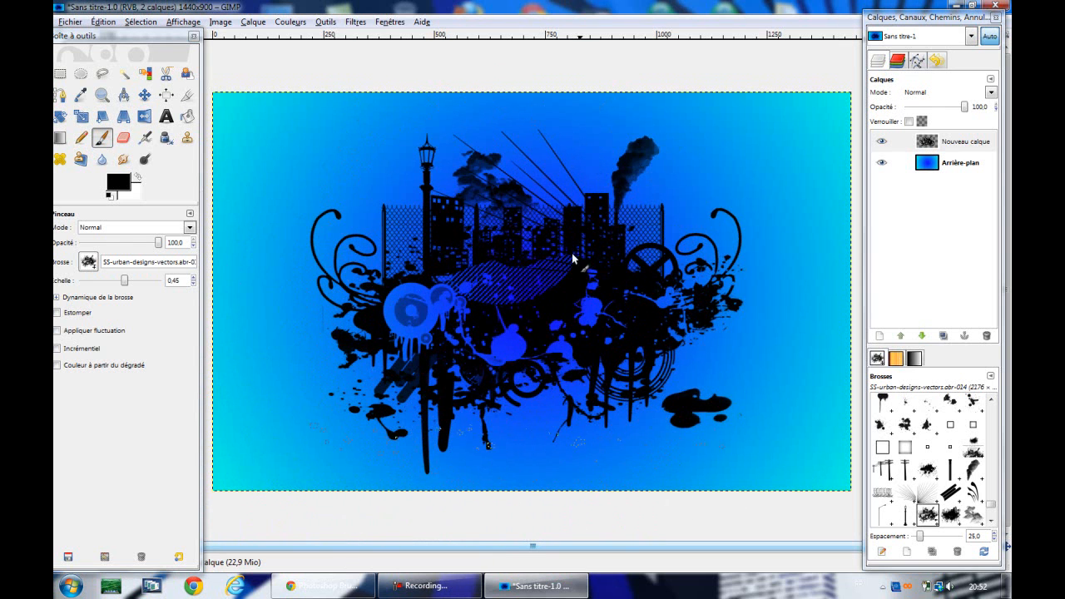
Switch to Chrome and look at the brush download site's address, myphotoshopbrushes.com
click(330, 590)
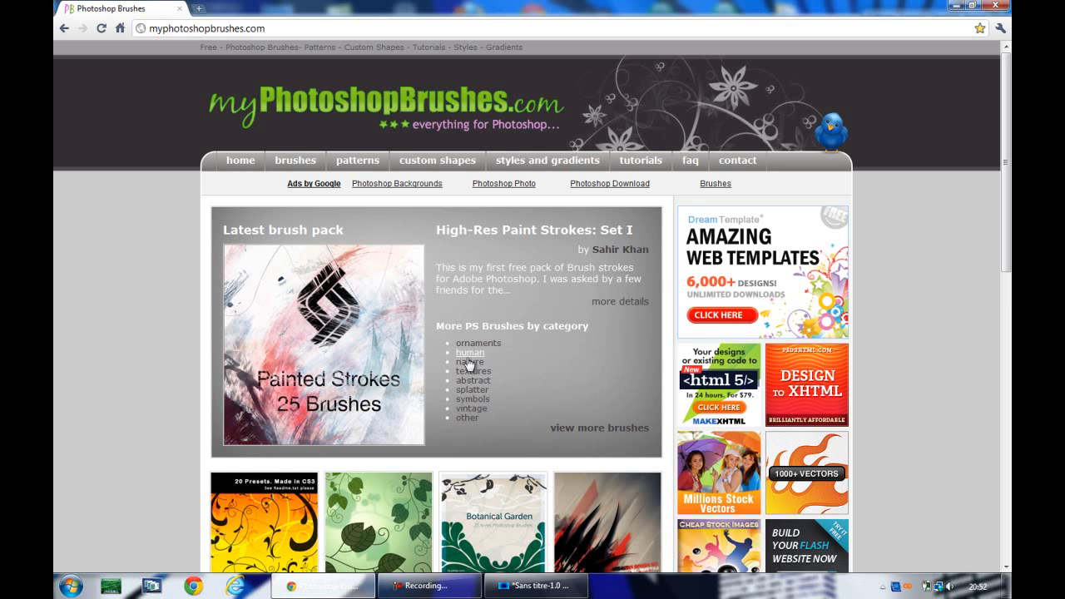
drag(150, 29, 274, 24)
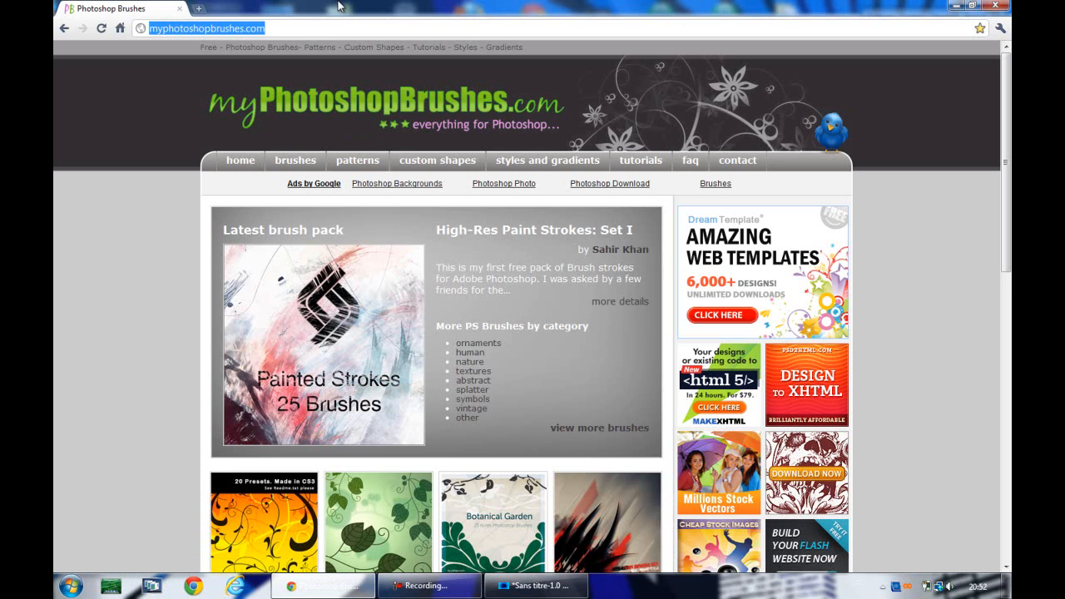
click(287, 31)
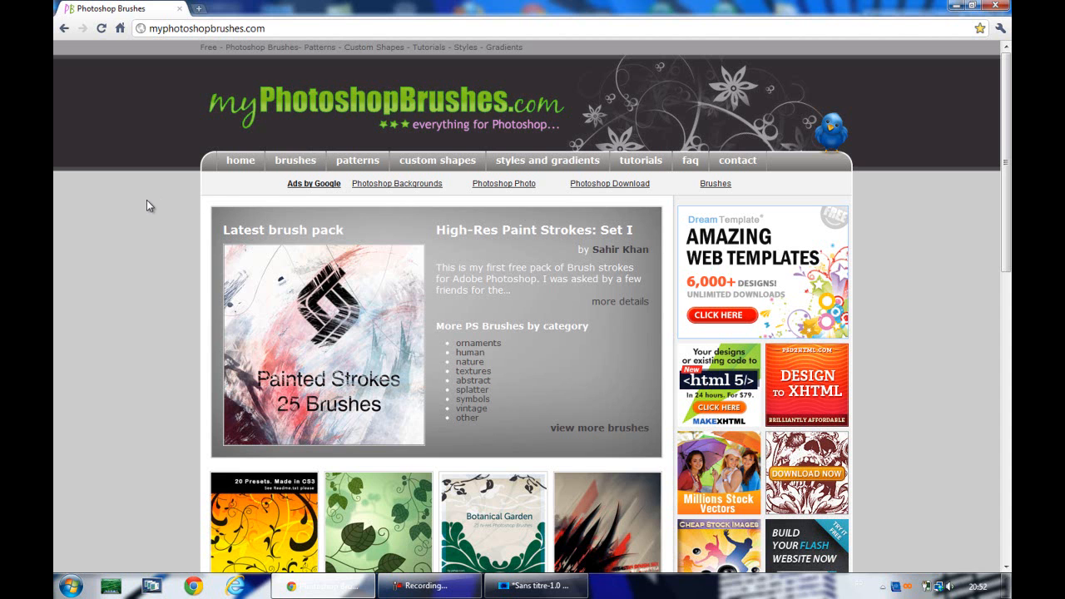
Look over the brush download site's home page down to its end, then close the browser
scroll(145, 208, down, 8)
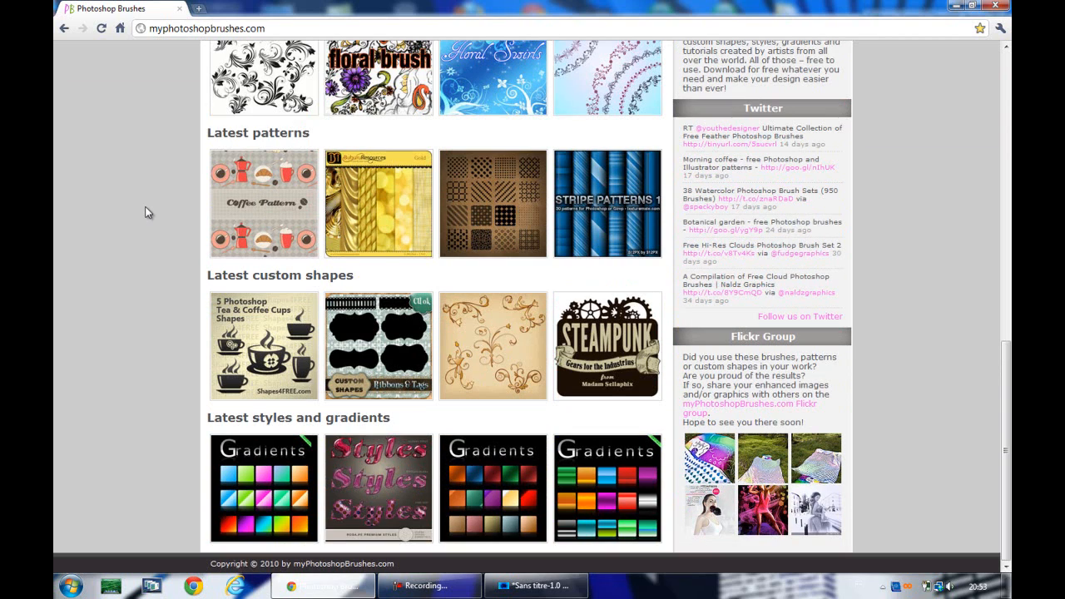
scroll(145, 214, up, 8)
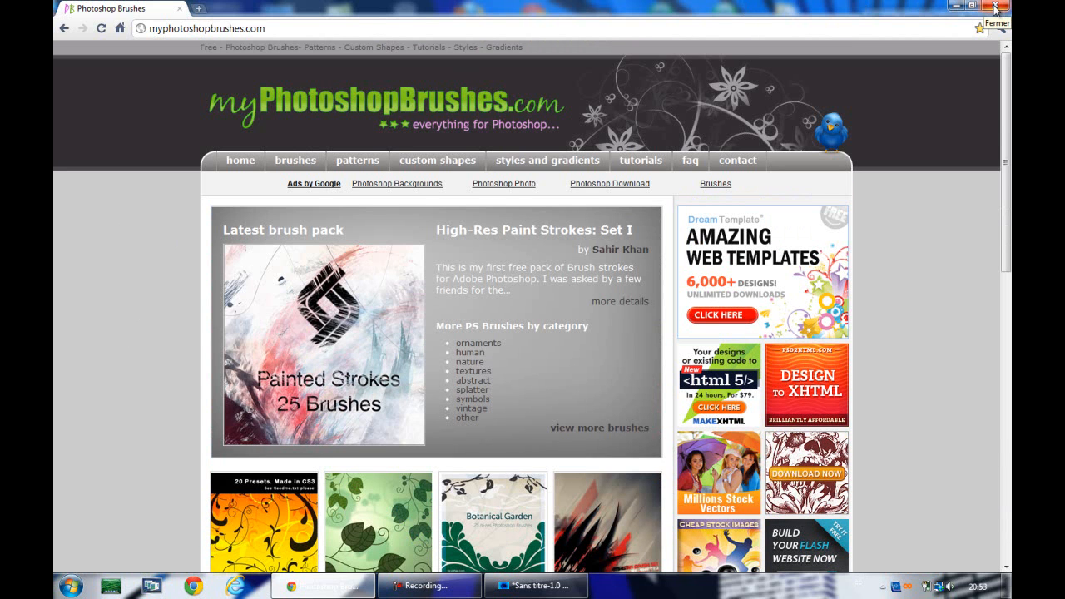
click(994, 9)
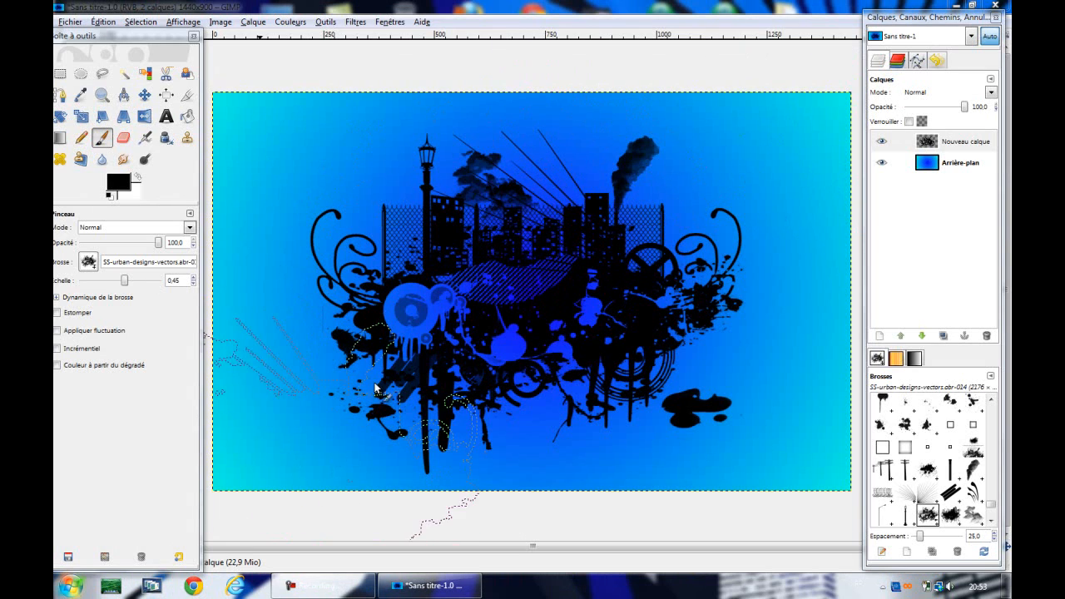
Search the computer for "gimp" and open the GIMP-2.0 program folder
click(72, 588)
click(95, 553)
text(gimp)
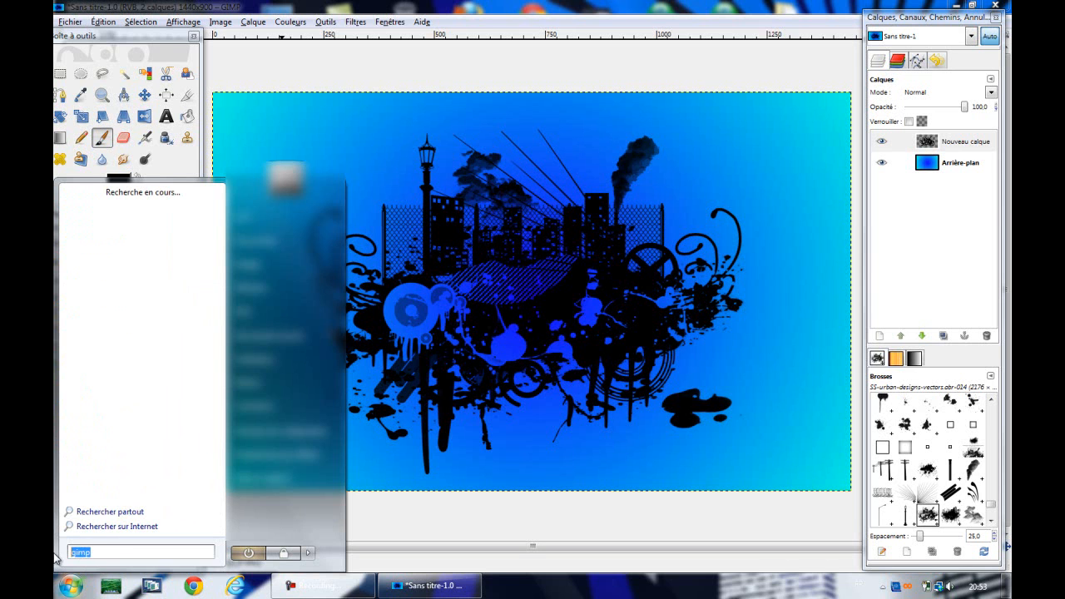
click(104, 552)
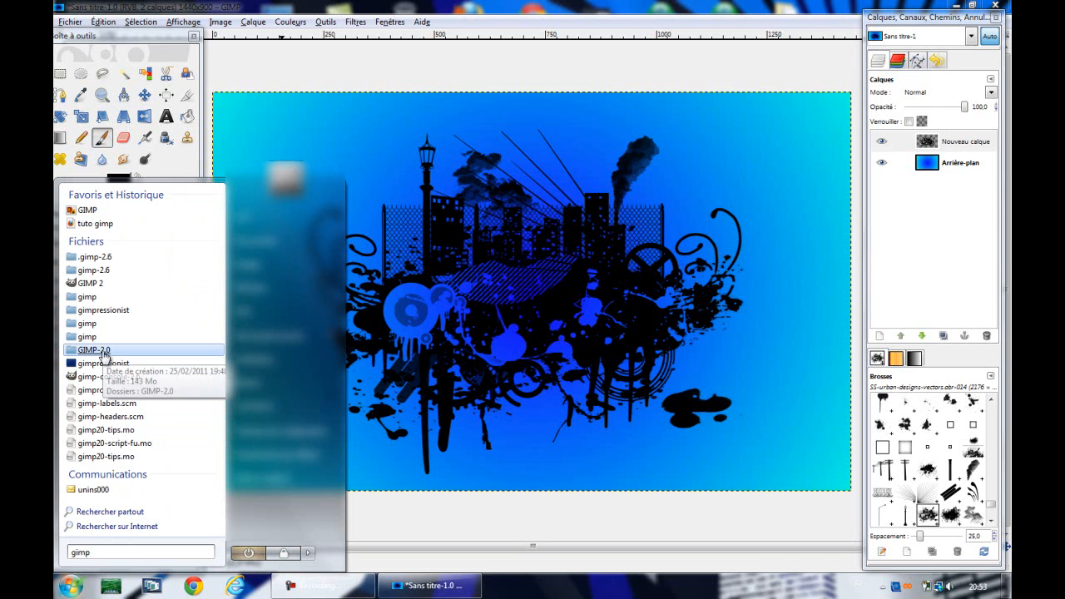
click(100, 351)
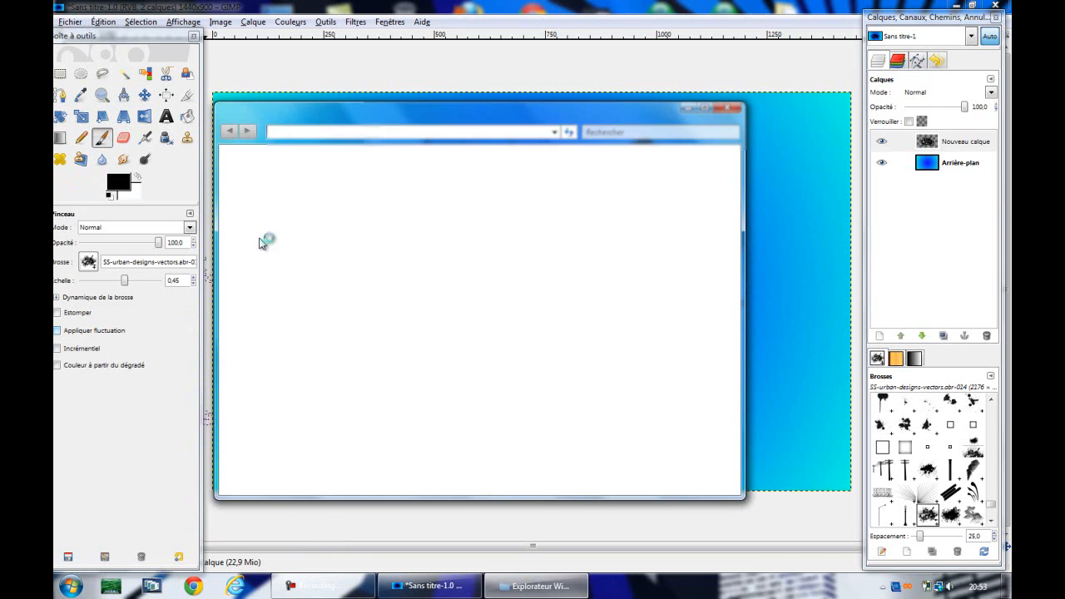
Go through the share and gimp folders to the brushes folder, look at its brush files and close the window
drag(406, 113, 463, 109)
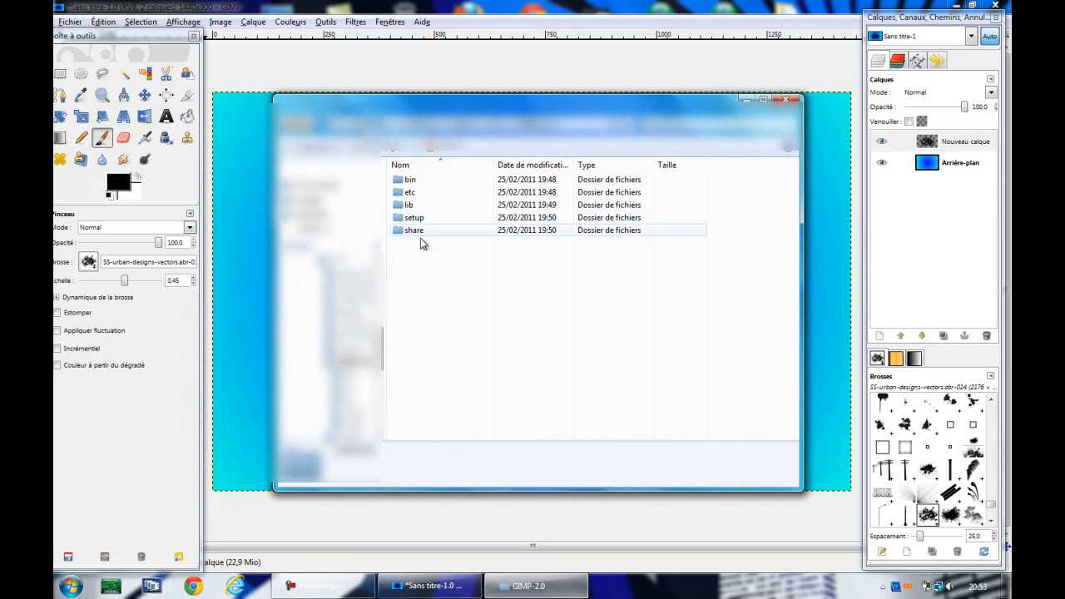
double_click(420, 235)
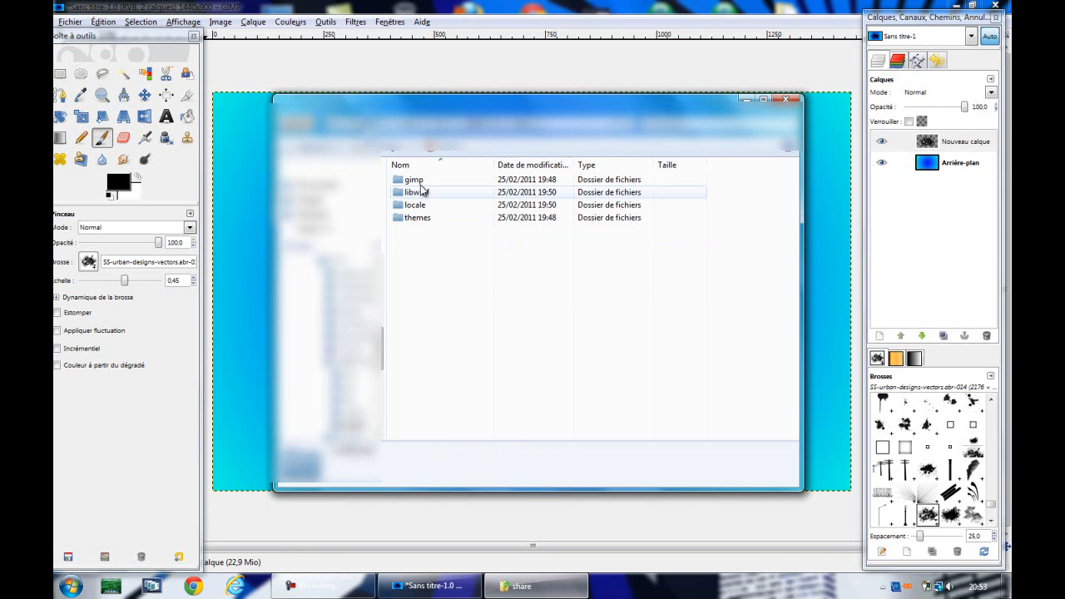
double_click(419, 180)
double_click(421, 181)
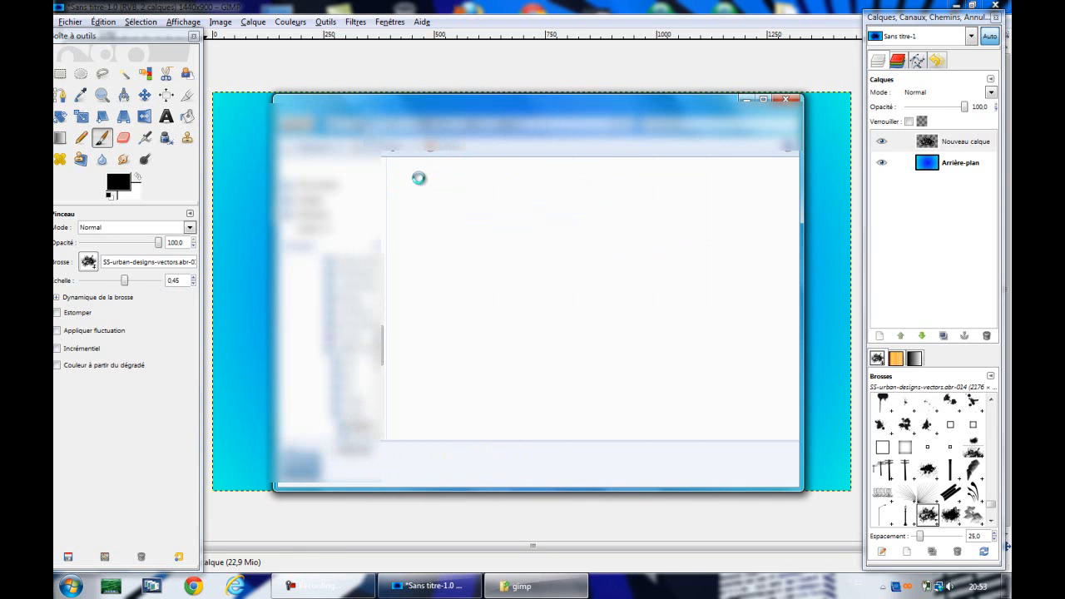
double_click(418, 180)
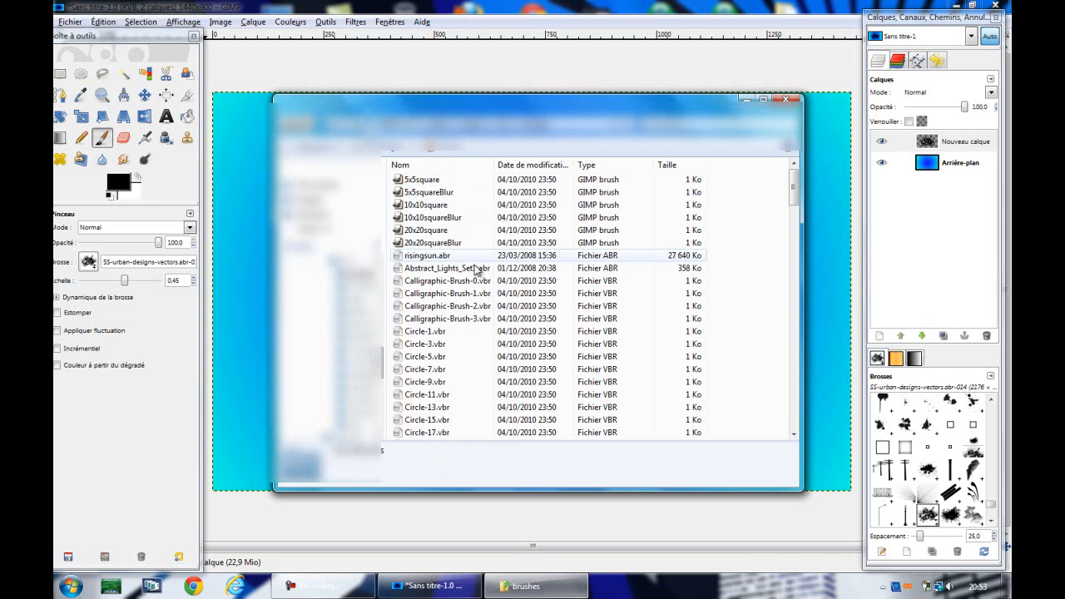
mouse_move(795, 187)
mouse_down()
mouse_move(798, 379)
mouse_move(789, 132)
mouse_up()
click(785, 99)
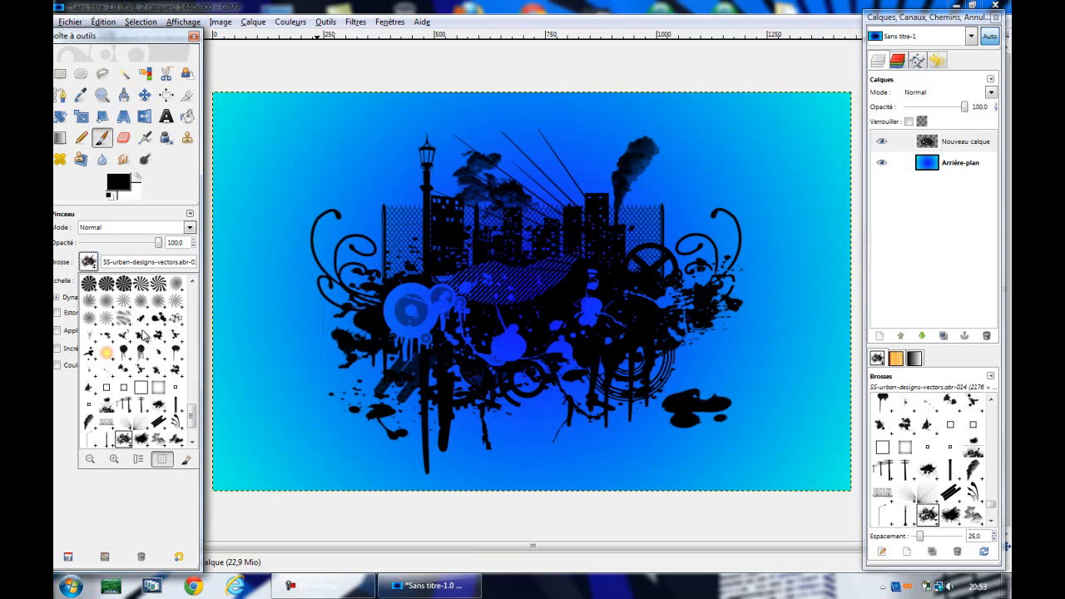
Add a new transparent layer of 1440 × 900 px above the urban design layer
click(108, 488)
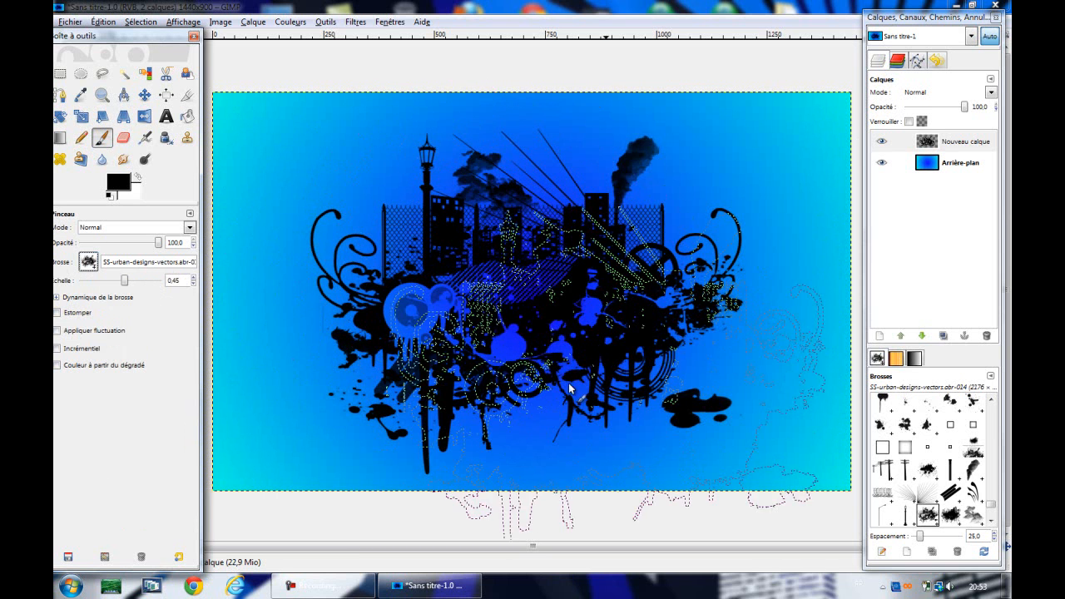
click(879, 335)
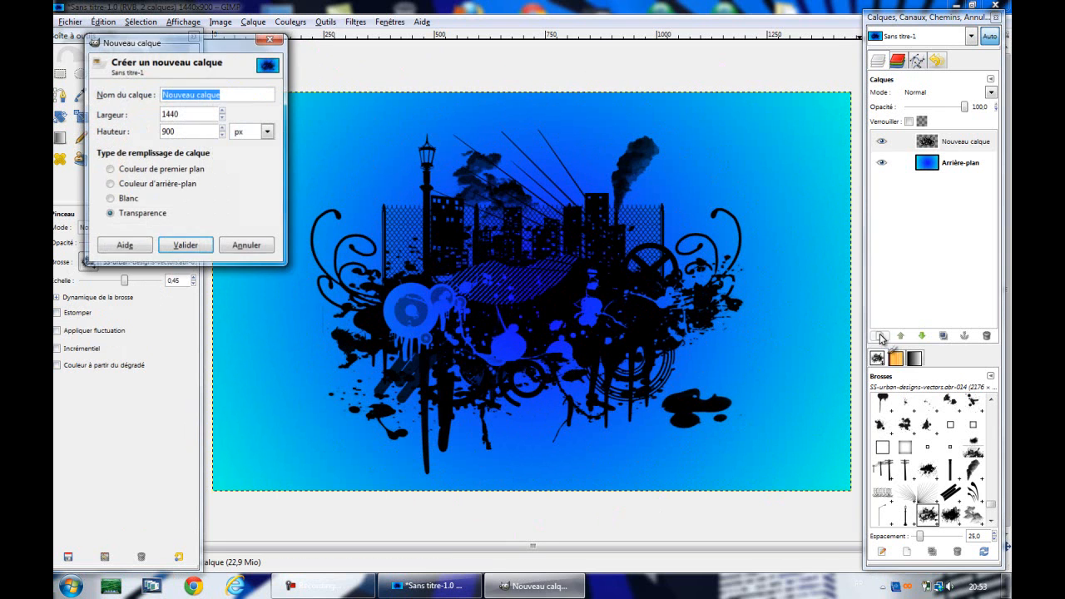
click(186, 244)
Make white the foreground colour and choose the SS-urban-designs-vectors.abr-010 brush for the Paintbrush
click(136, 178)
click(88, 262)
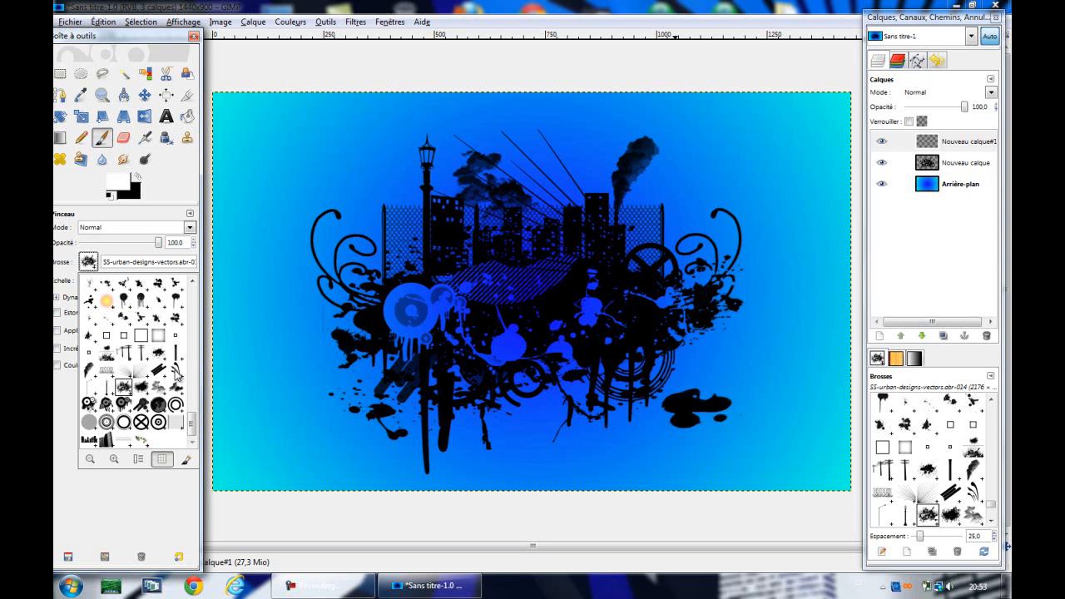
click(158, 371)
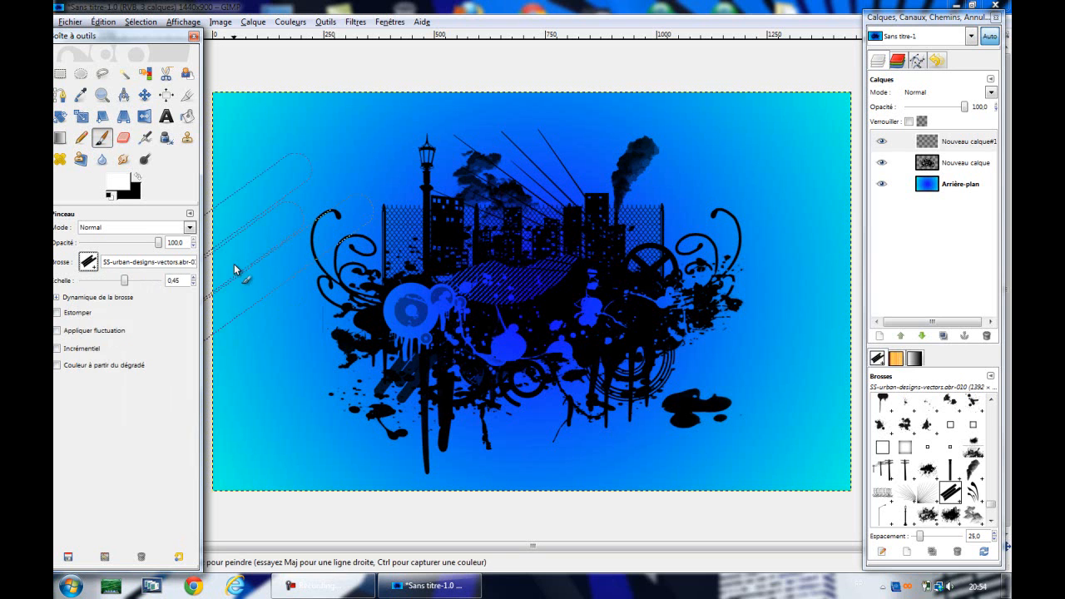
Stamp the diagonal bars brush five times in white along the image's left and bottom edges
click(217, 242)
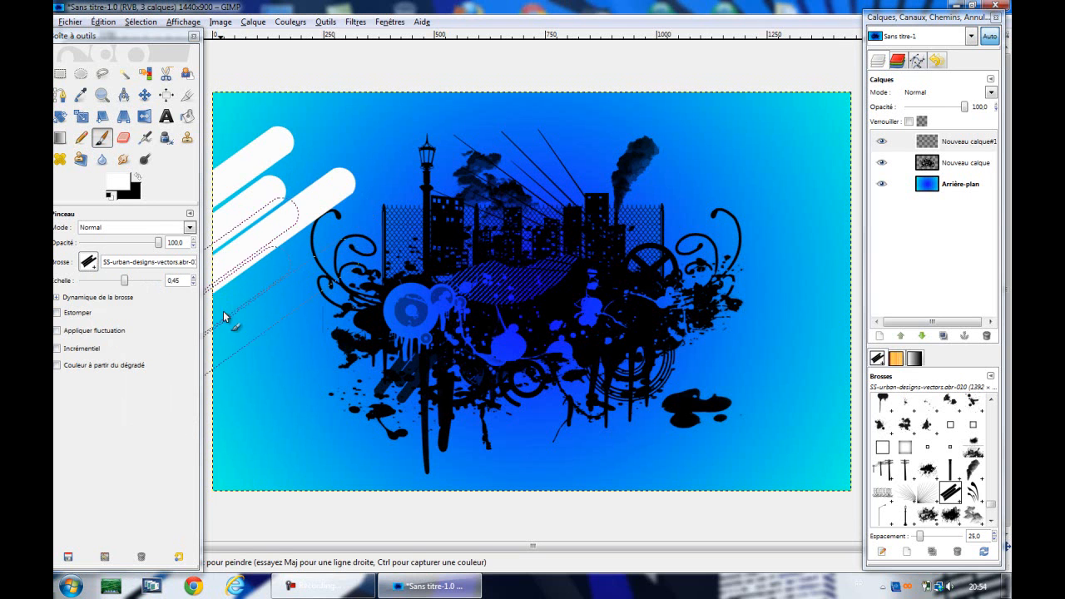
click(255, 365)
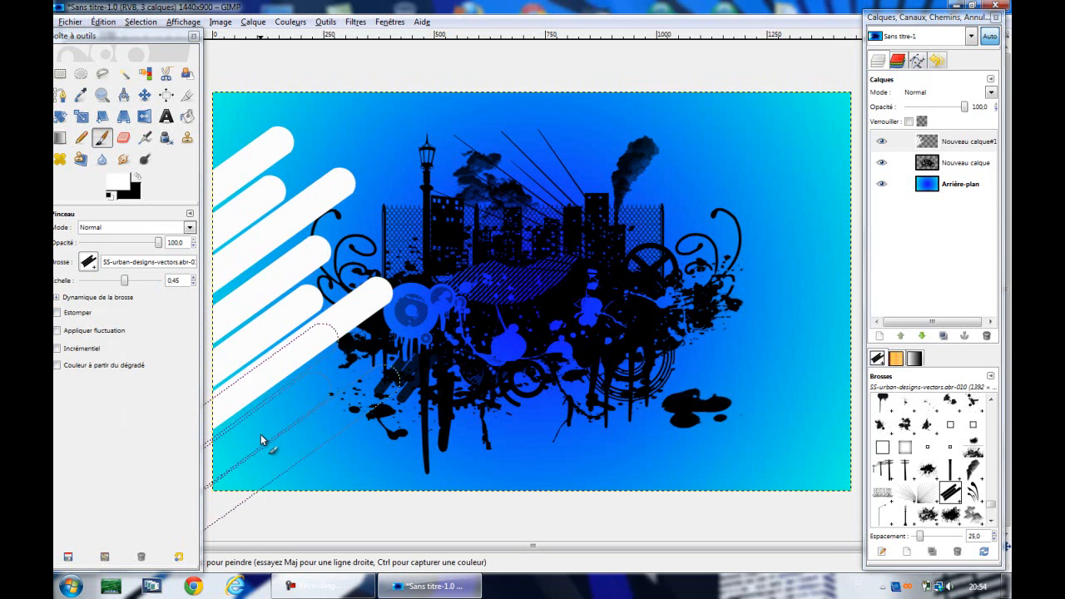
click(283, 458)
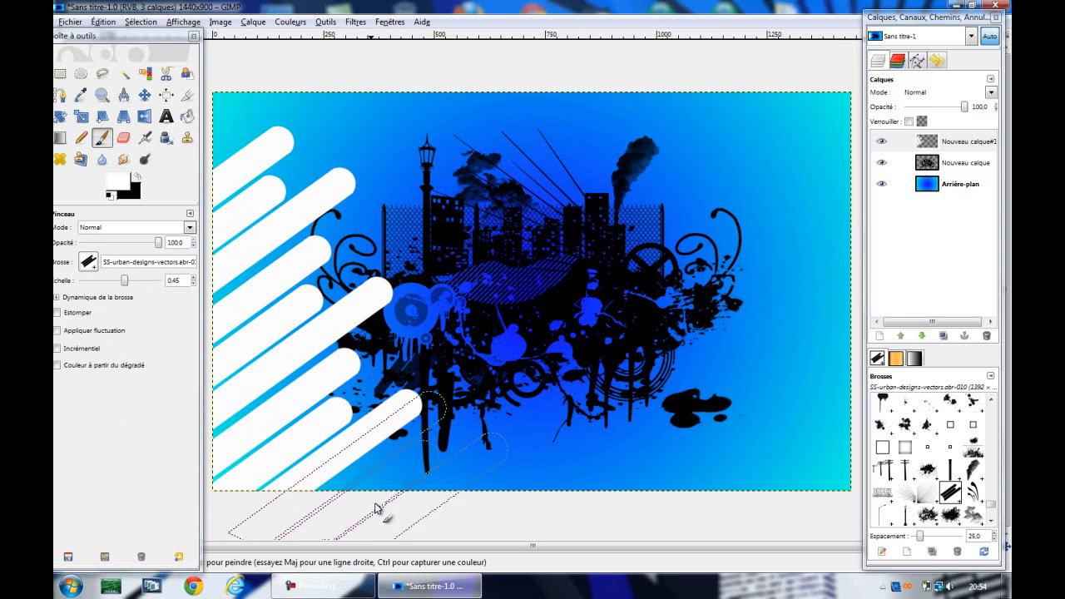
click(419, 511)
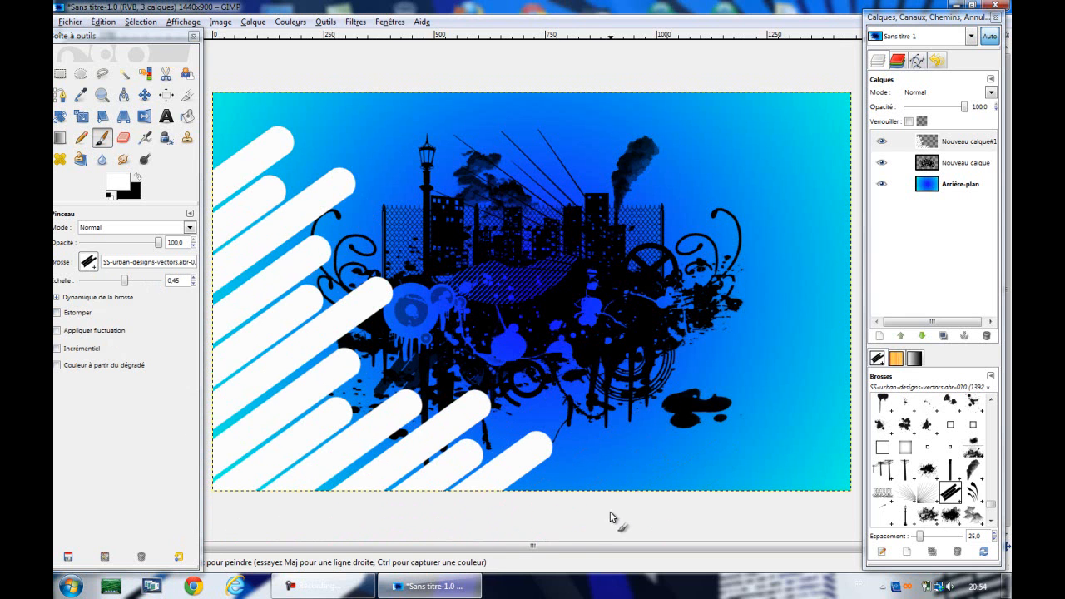
click(573, 519)
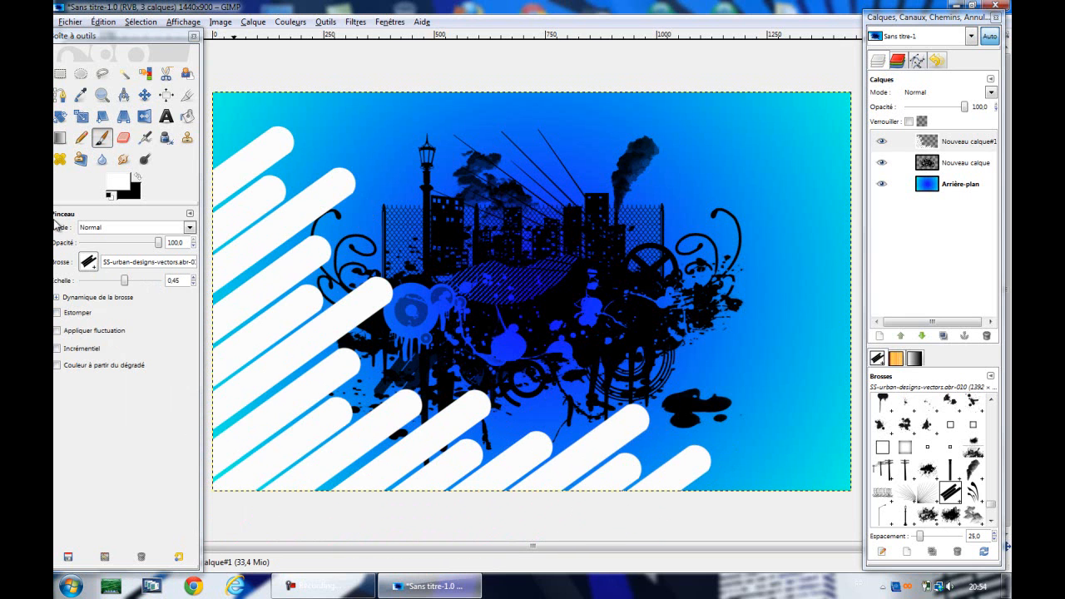
Choose the risingsun.abr-007 brush for the Paintbrush
click(88, 262)
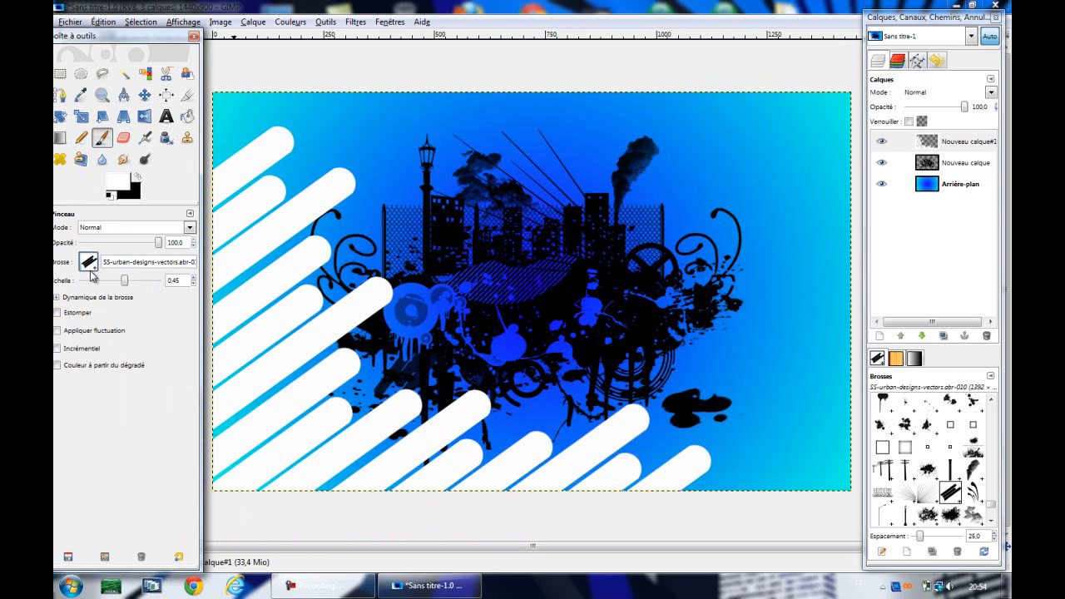
mouse_move(190, 414)
mouse_down()
mouse_move(192, 374)
mouse_move(194, 406)
mouse_up()
click(125, 386)
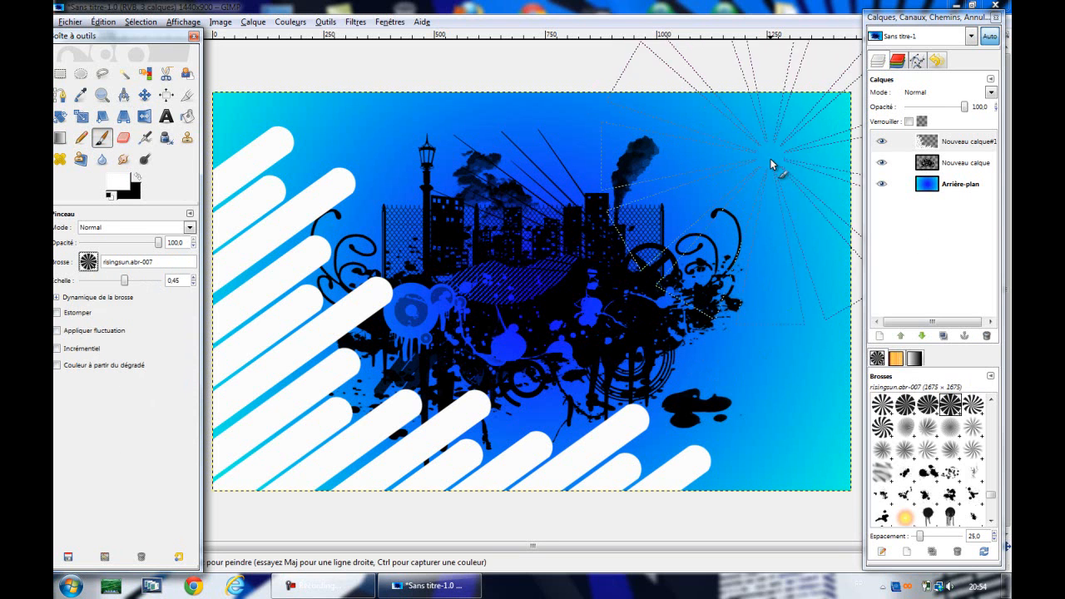
Move the white bars layer below the urban design layer and stamp the sunburst once in white in the image's upper-right corner
click(927, 147)
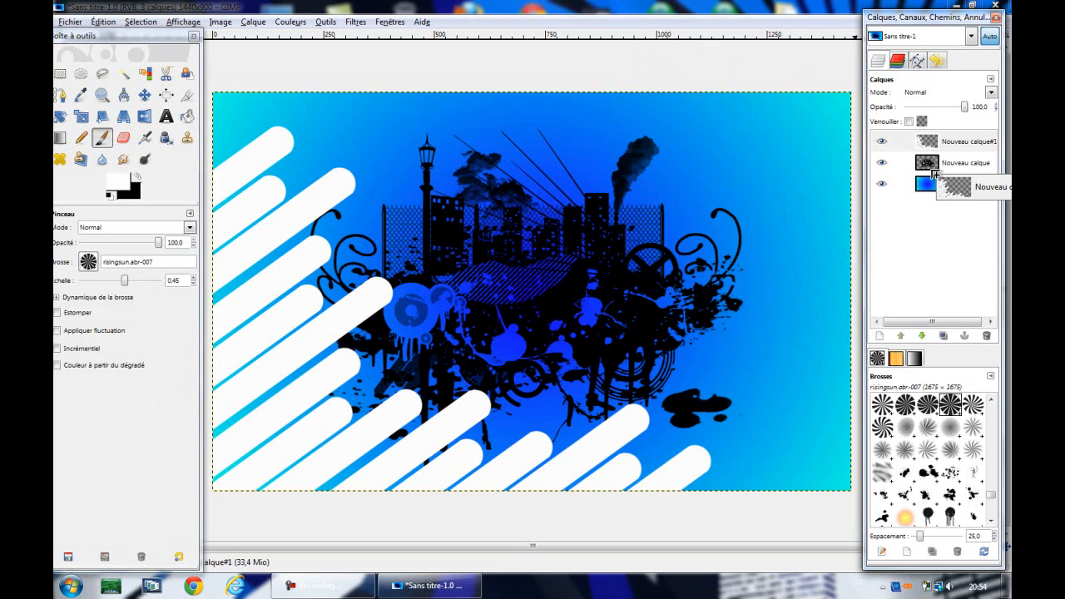
drag(932, 150, 930, 207)
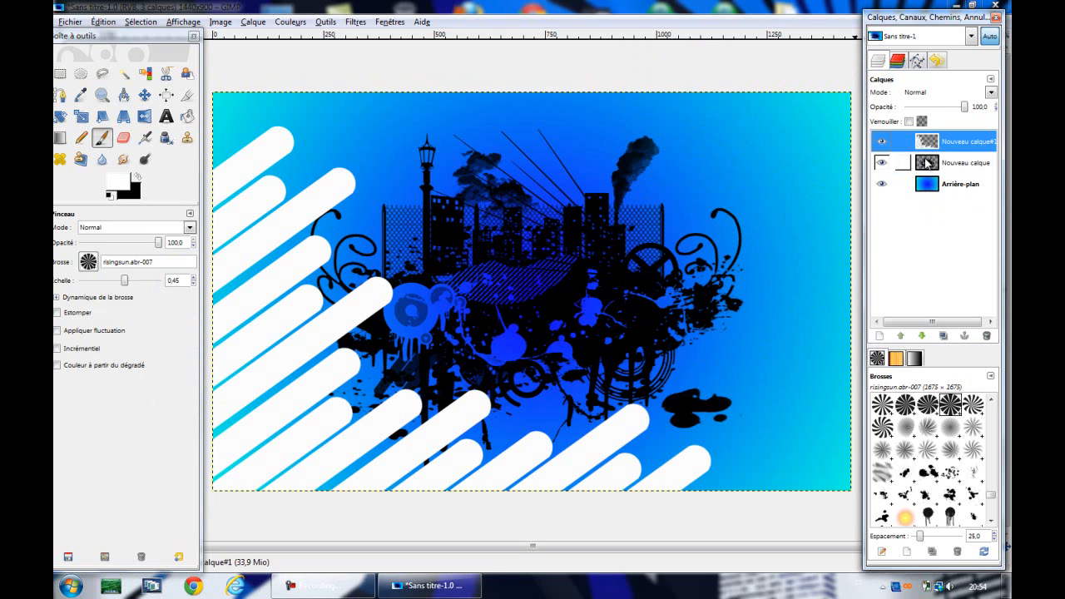
click(922, 336)
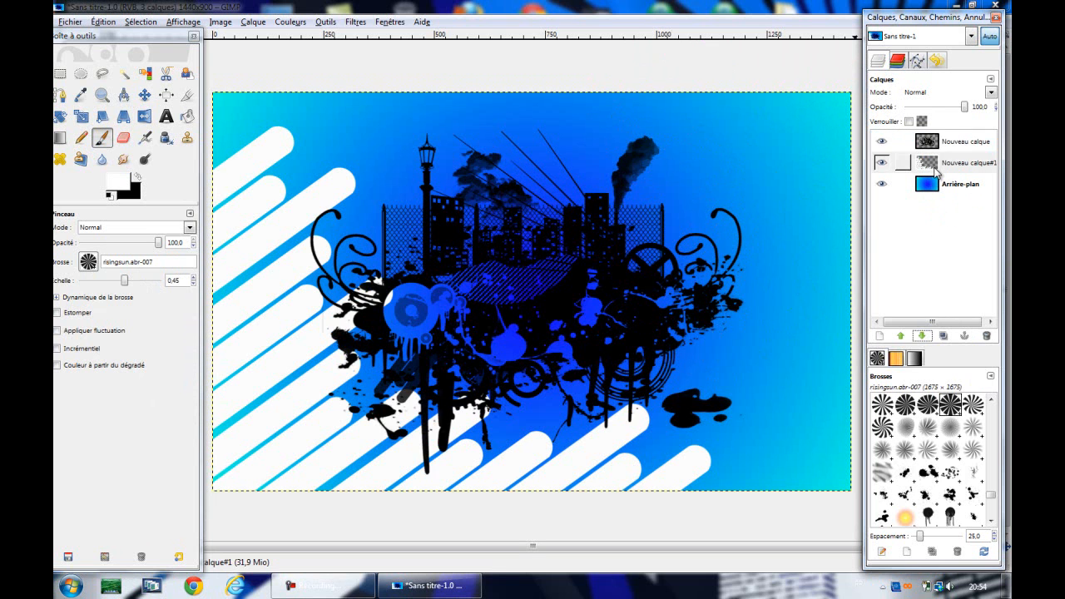
click(760, 177)
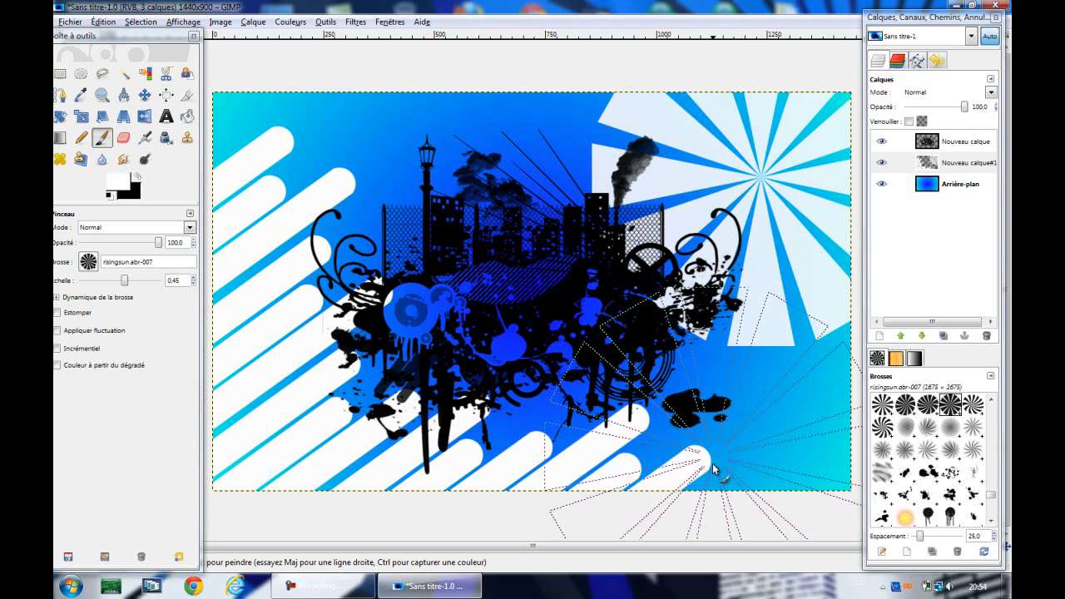
Stamp the SS-urban-designs-vectors.abr-021 brush in white behind the buildings and smoke, overlapping the sunburst
click(98, 266)
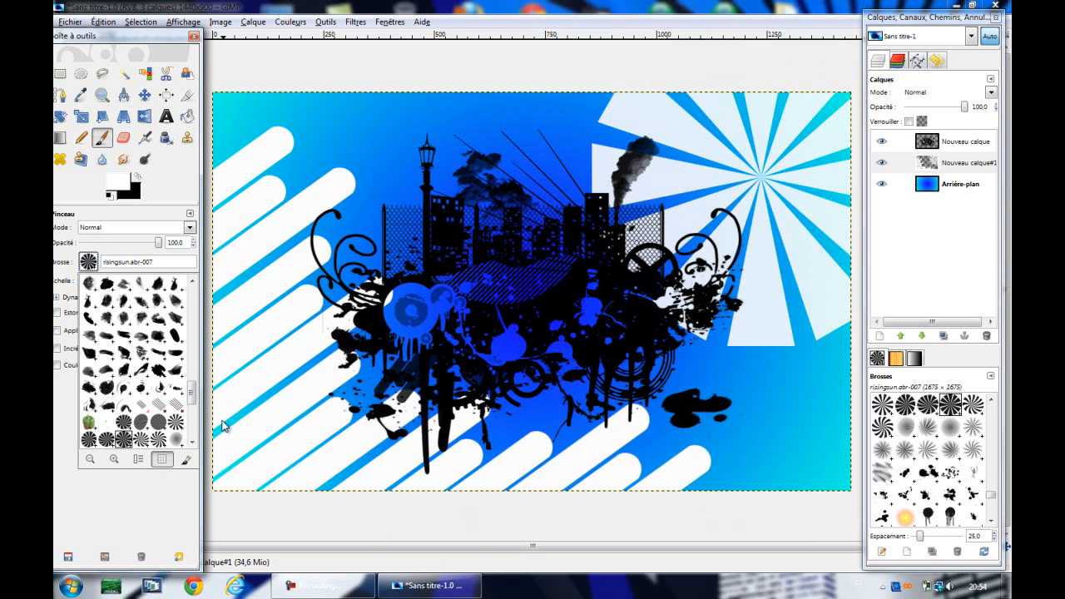
drag(191, 397, 191, 429)
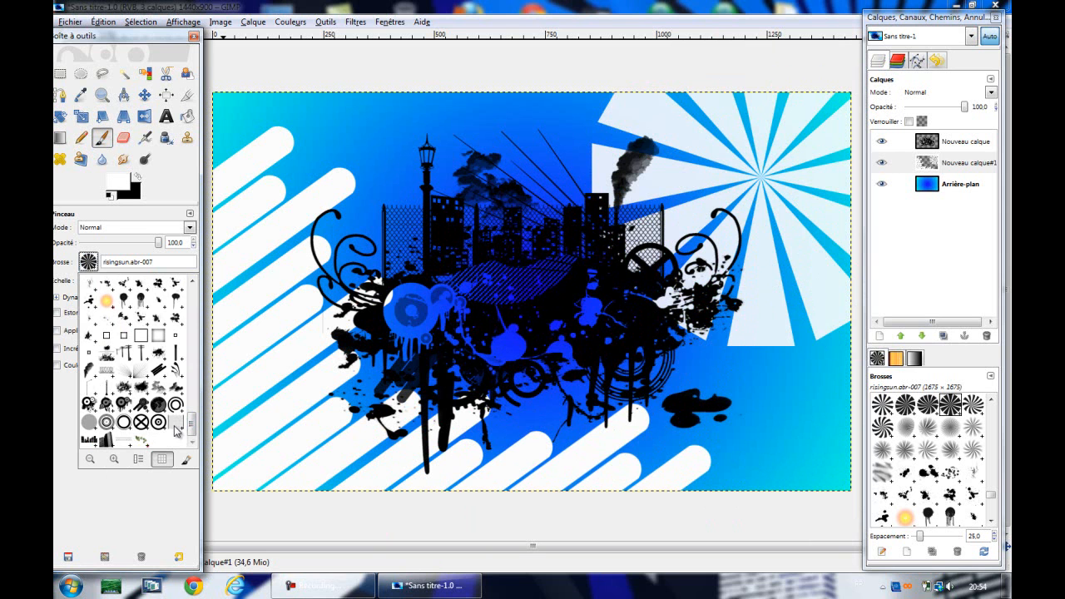
mouse_move(192, 426)
mouse_down()
mouse_move(192, 413)
mouse_move(190, 453)
mouse_up()
click(157, 406)
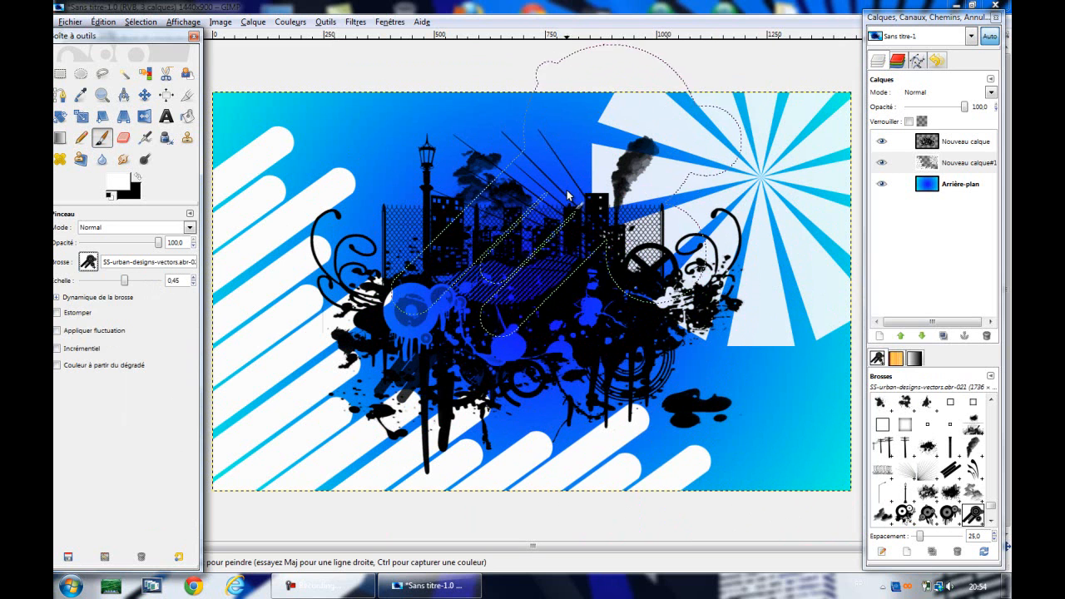
click(594, 213)
click(594, 213)
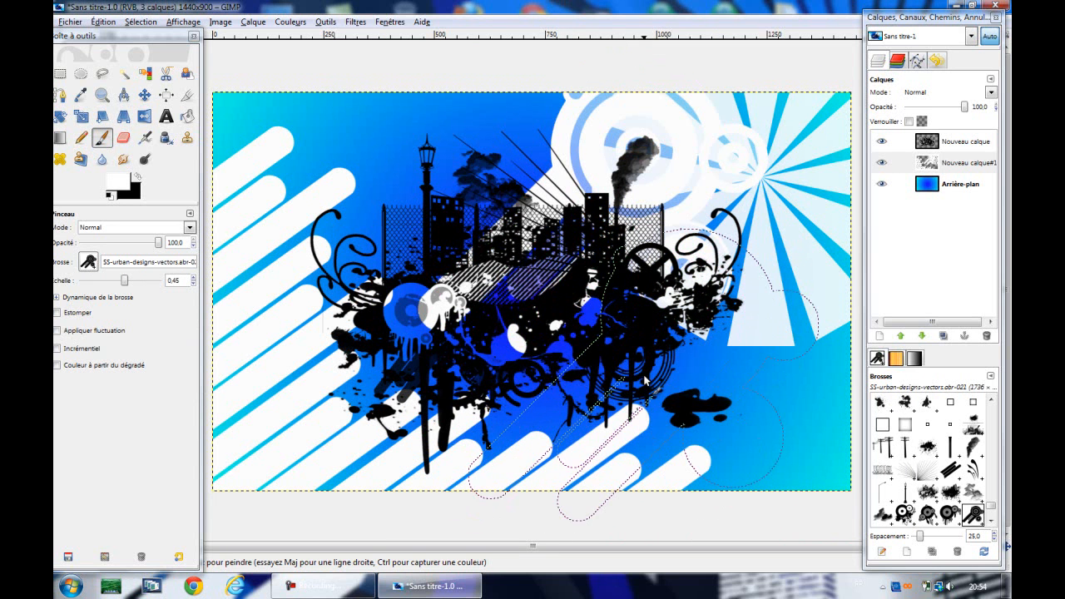
Add a new transparent 1440 × 900 px layer above the urban design layer and switch the foreground colour back to black
click(901, 143)
click(913, 148)
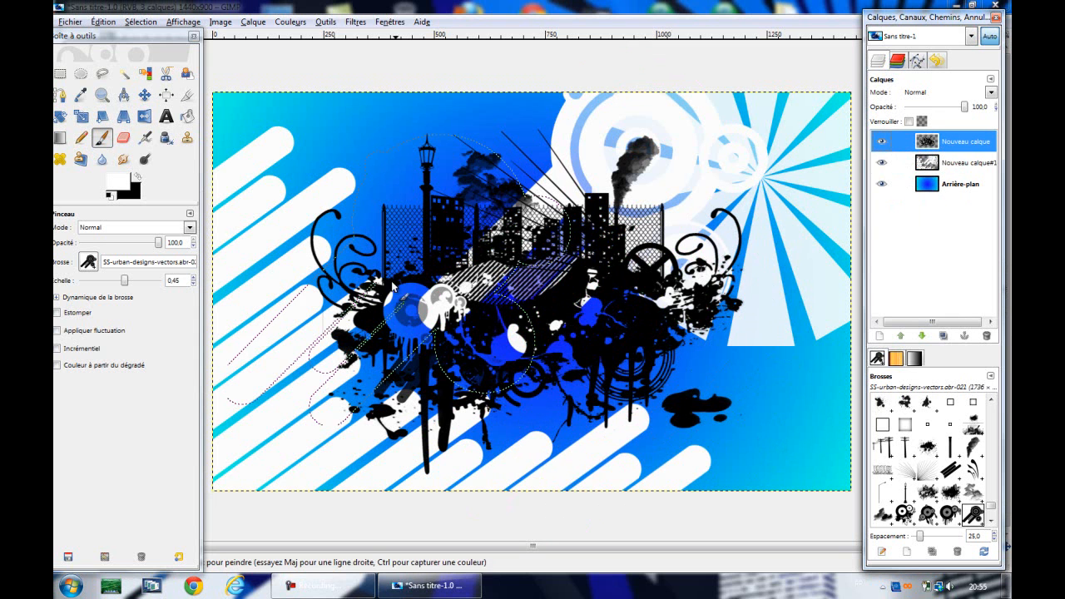
click(879, 335)
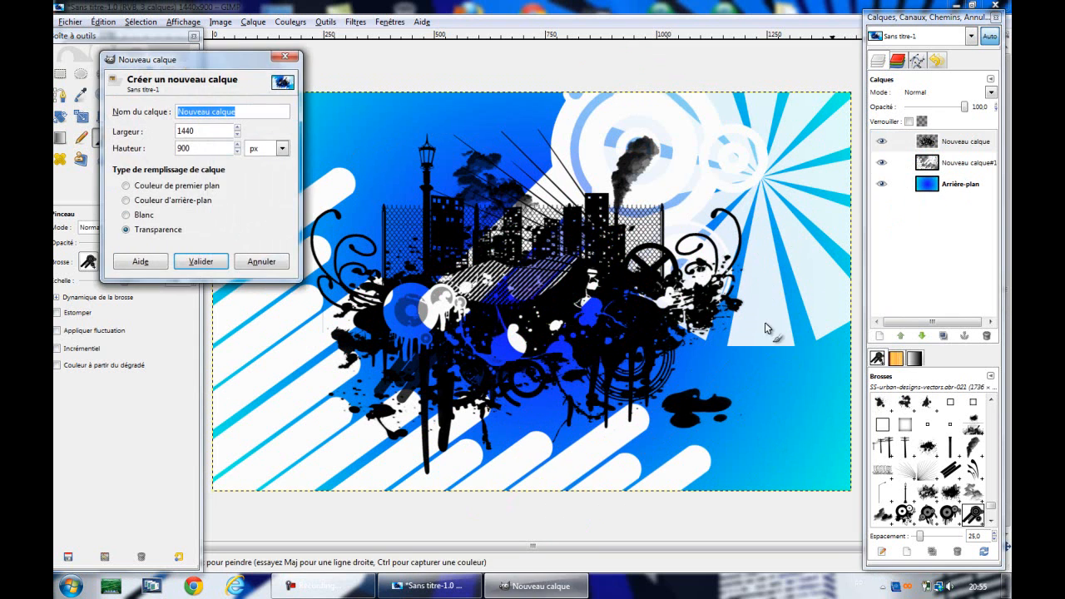
click(201, 261)
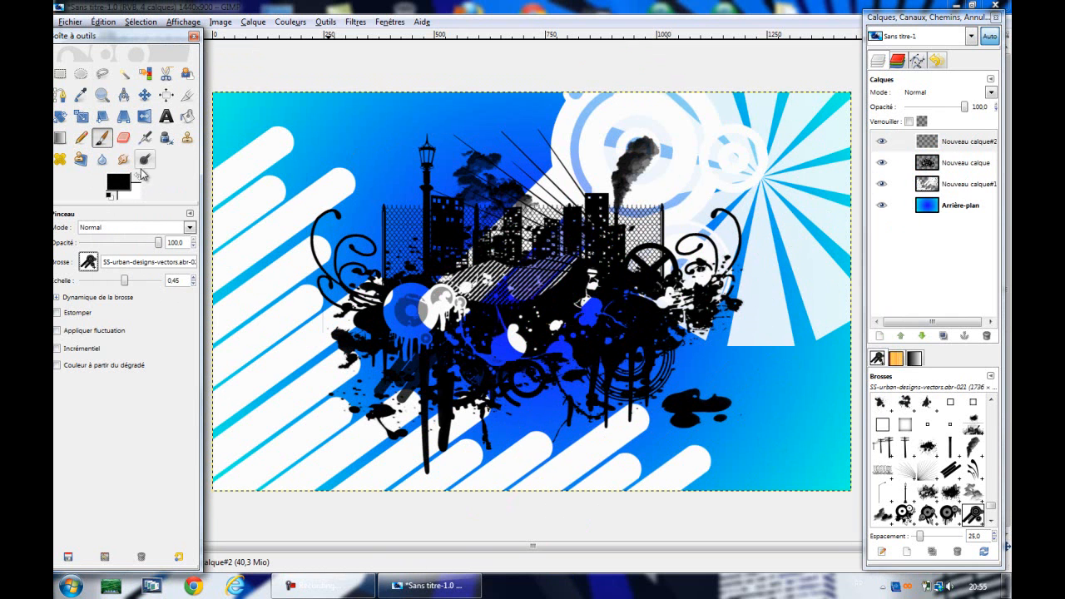
Activate the Text tool and set its font to EA Font v1.5 by Ghettoshark and its size to 75 px
click(165, 117)
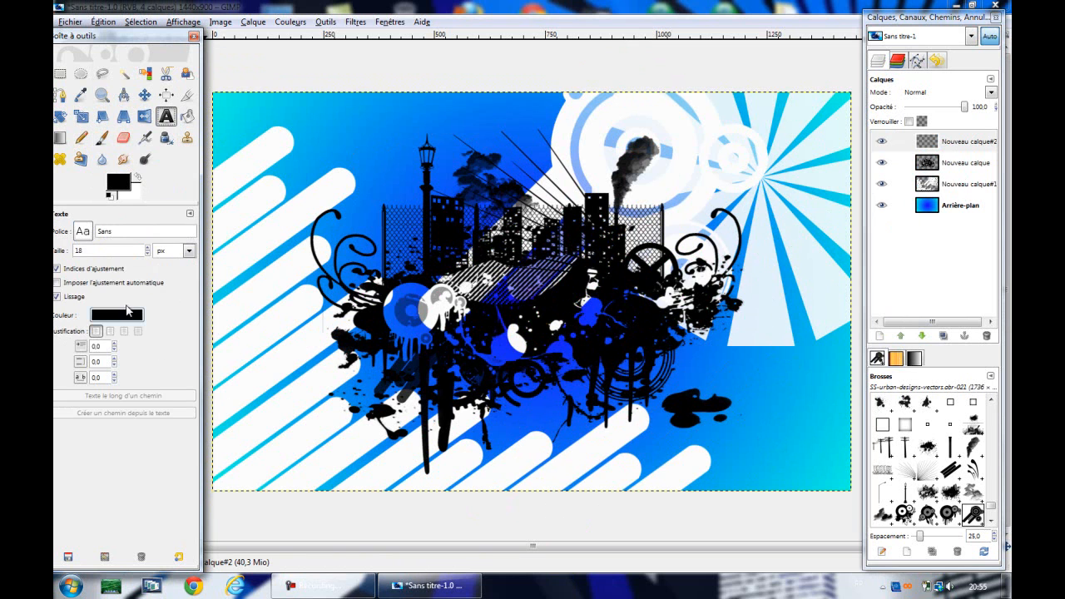
key(BackSpace)
key(BackSpace)
key(BackSpace)
key(BackSpace)
text(ea)
key(BackSpace)
key(BackSpace)
text(EA)
key(Return)
drag(89, 250, 55, 260)
text(75)
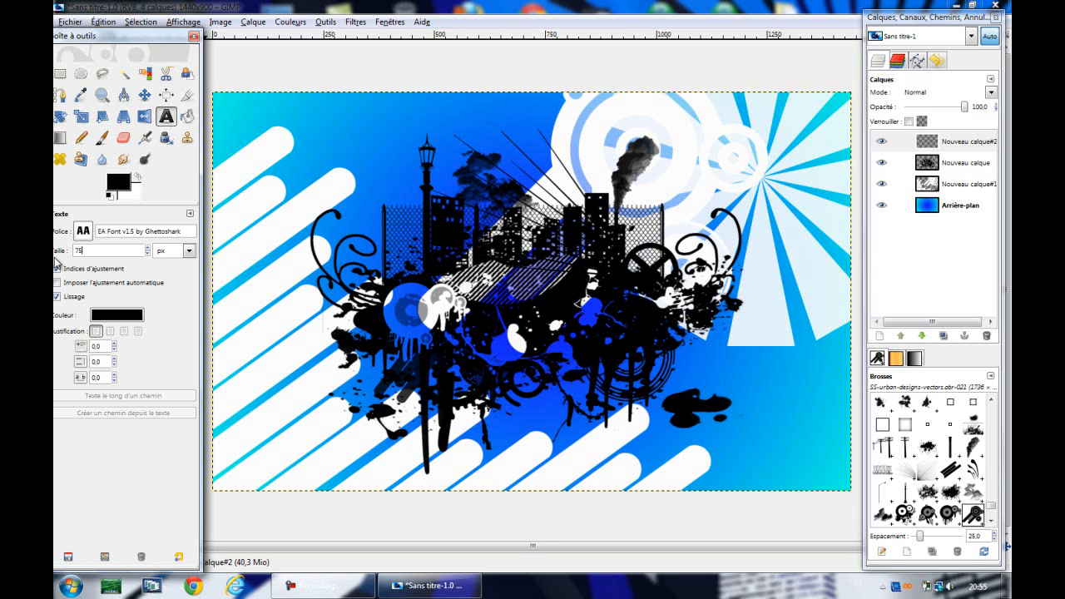
Add the black text "mEGAmRgRAFF" in a text frame and move it to the image's upper-left corner
key(Tab)
drag(312, 103, 582, 170)
text(m)
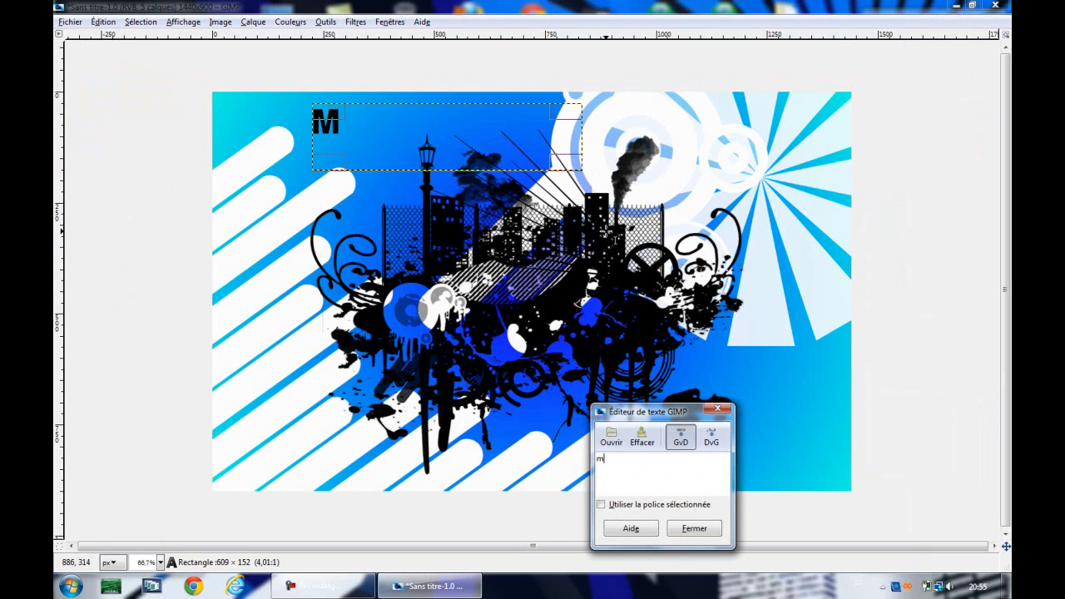
text(EGA)
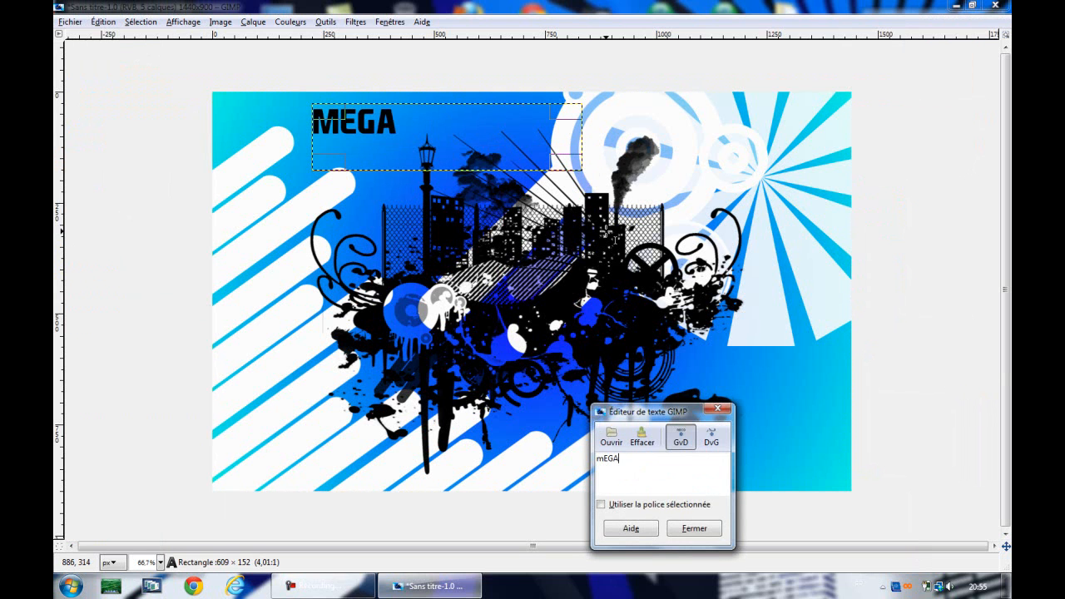
text(mRg)
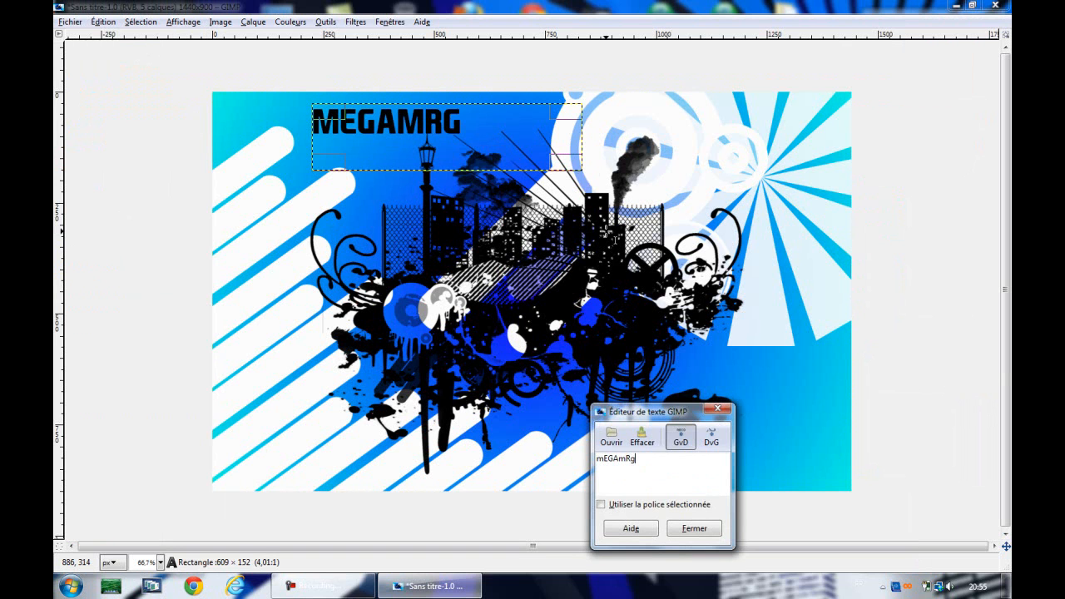
text(RAFF)
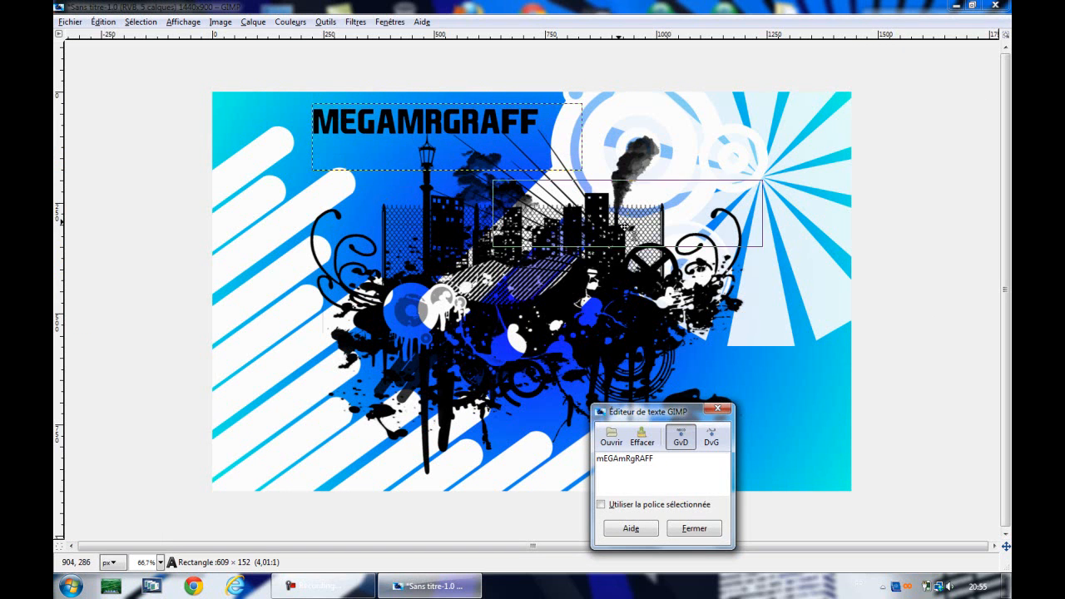
drag(444, 139, 332, 136)
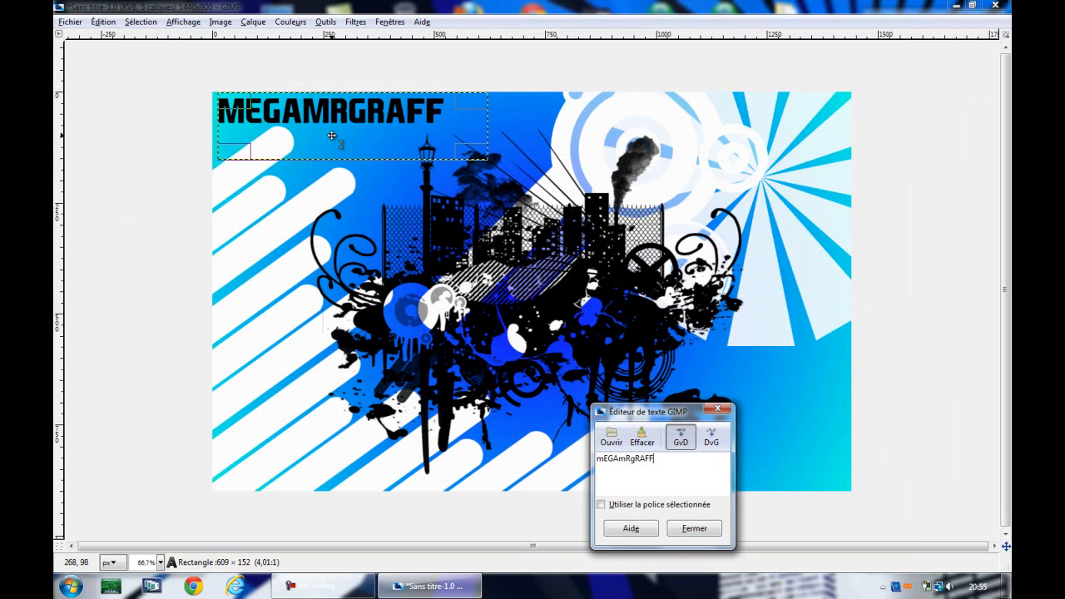
click(694, 529)
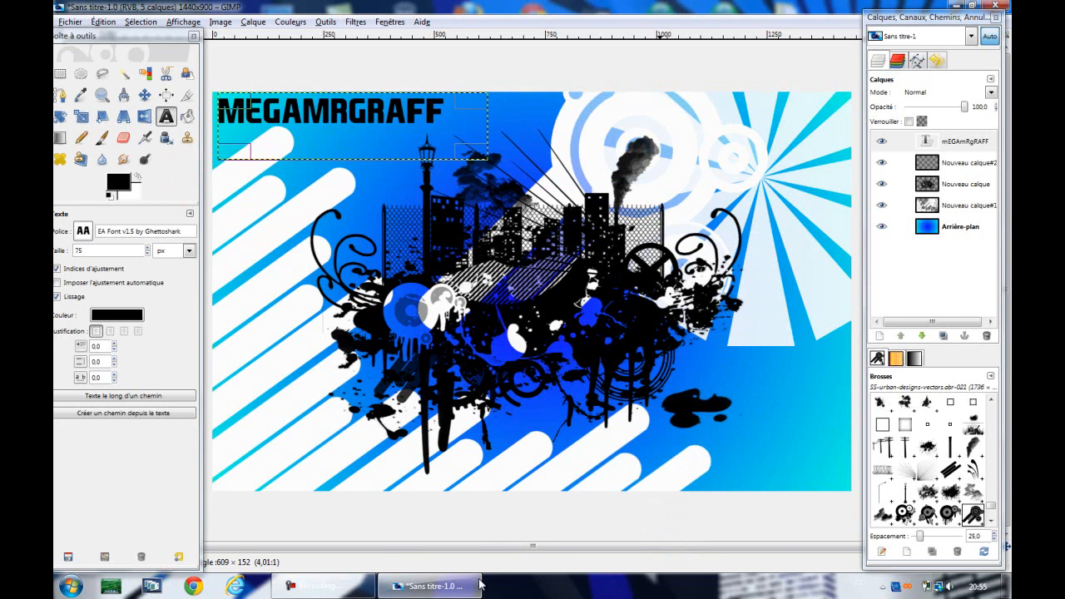
mouse_move(480, 585)
click(171, 23)
click(142, 22)
click(132, 24)
click(143, 38)
click(141, 22)
click(150, 53)
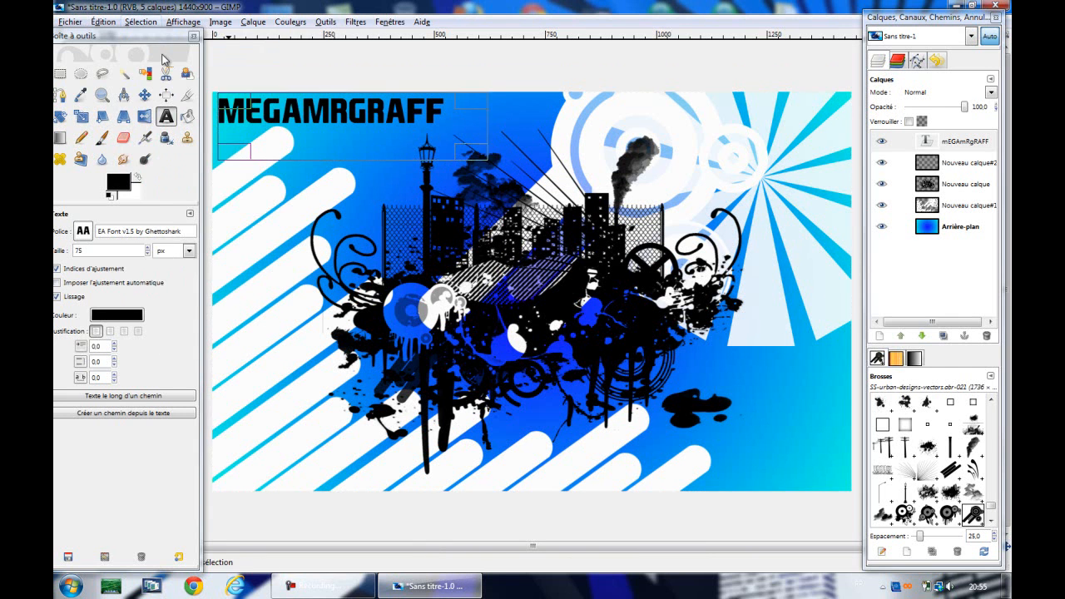
Save the image as the JPEG file Sans titre.jpg in the MES FONDS D'ECRAN folder, flattening it on export
click(66, 23)
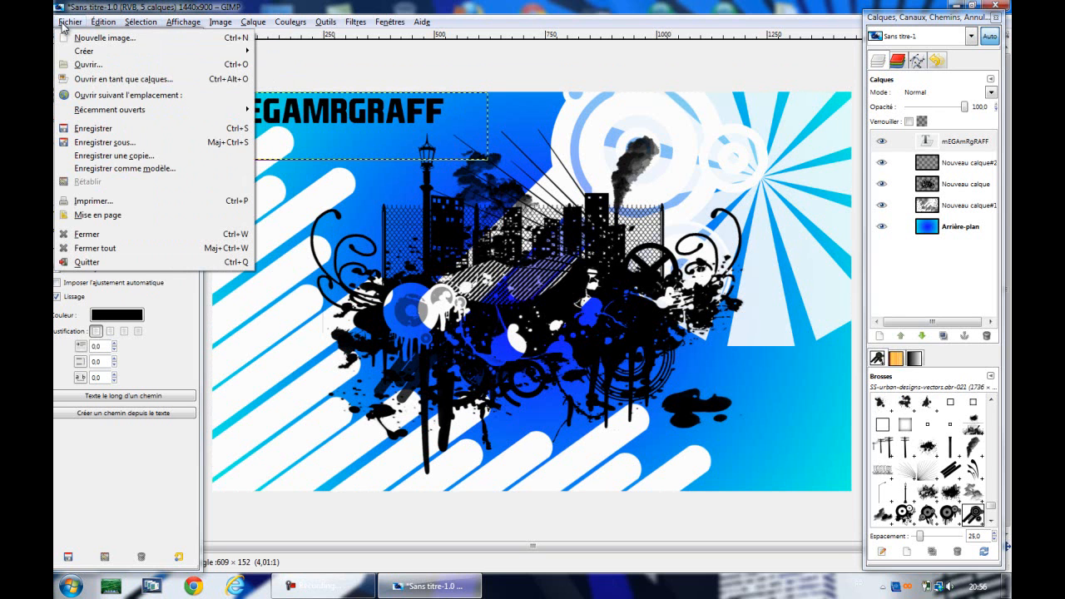
click(104, 144)
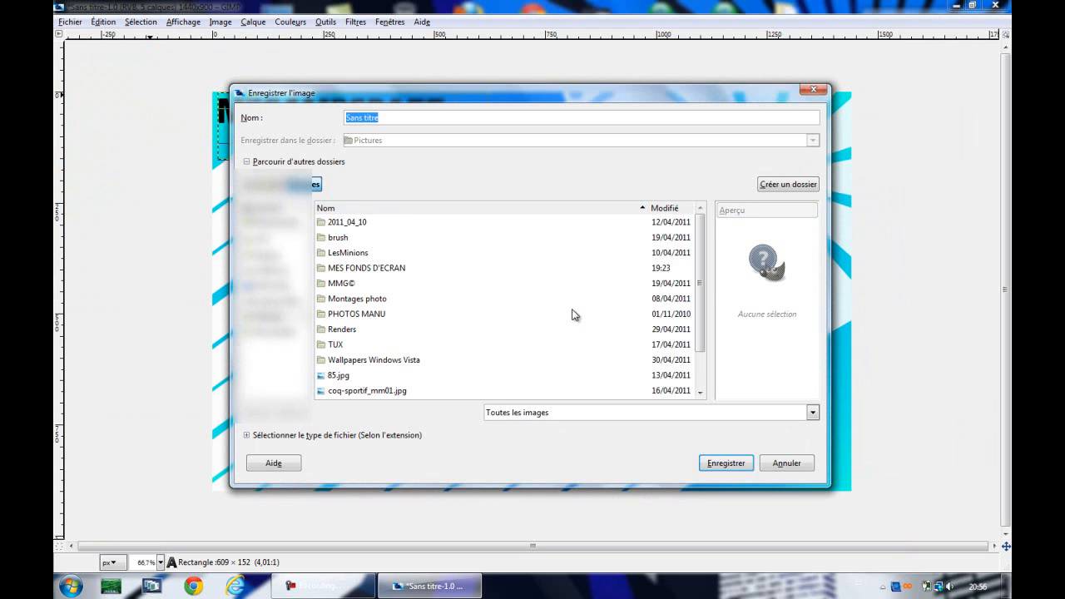
double_click(366, 270)
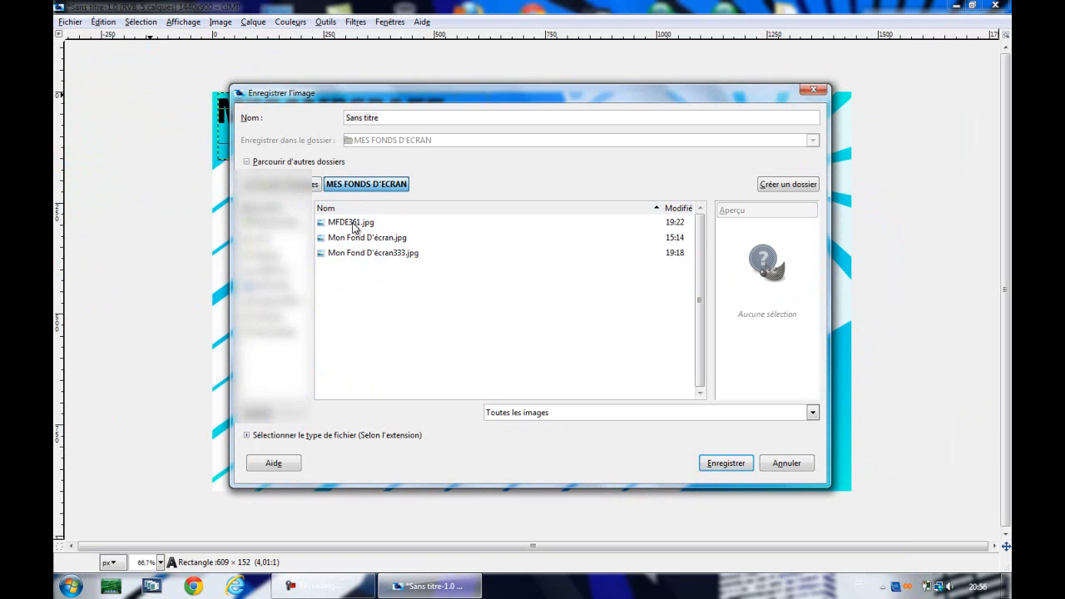
drag(410, 117, 223, 120)
click(537, 413)
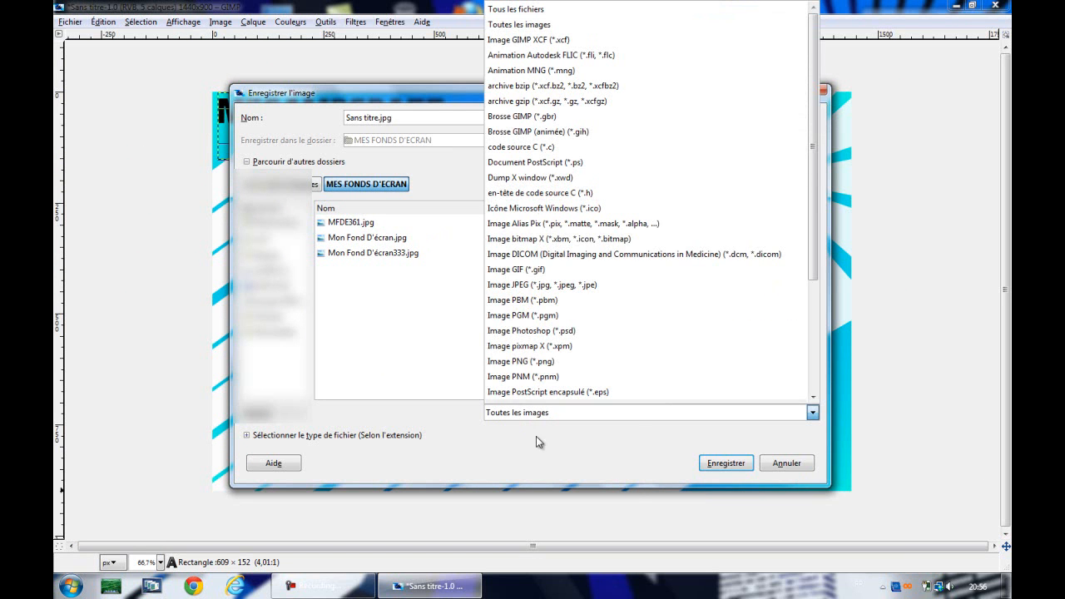
click(529, 286)
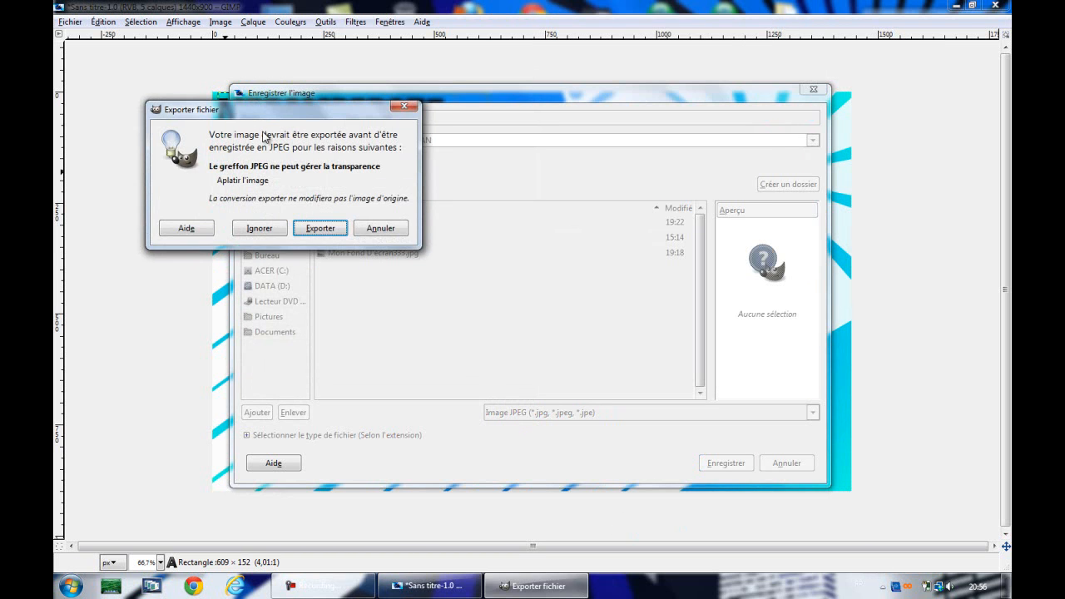
click(319, 228)
drag(293, 154, 343, 171)
click(264, 278)
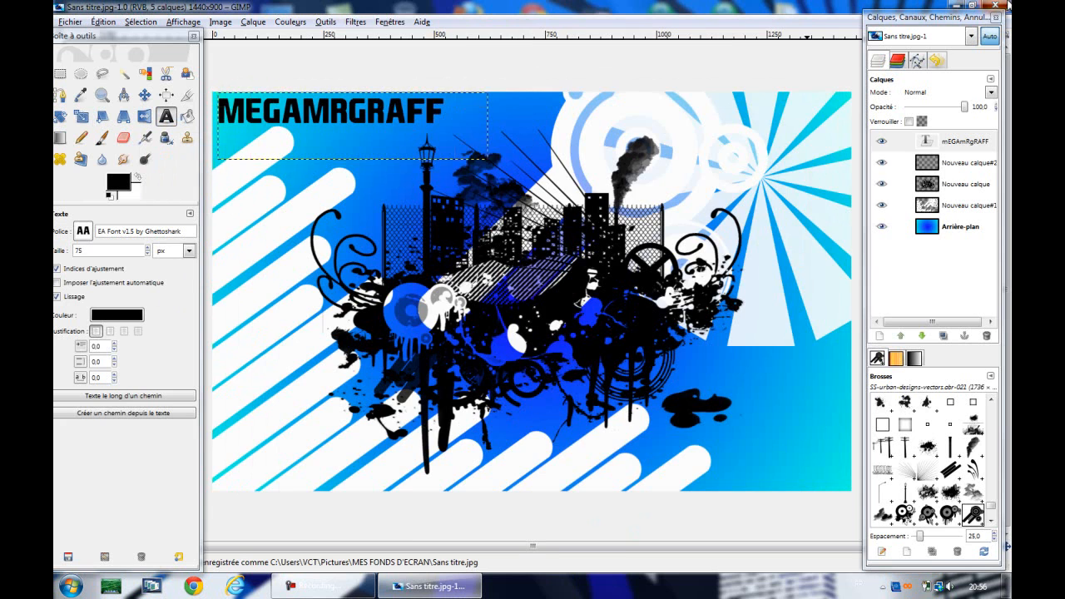
Close the image and open the MES FONDS D'ECRAN folder within Images in Windows Explorer
click(995, 6)
click(803, 80)
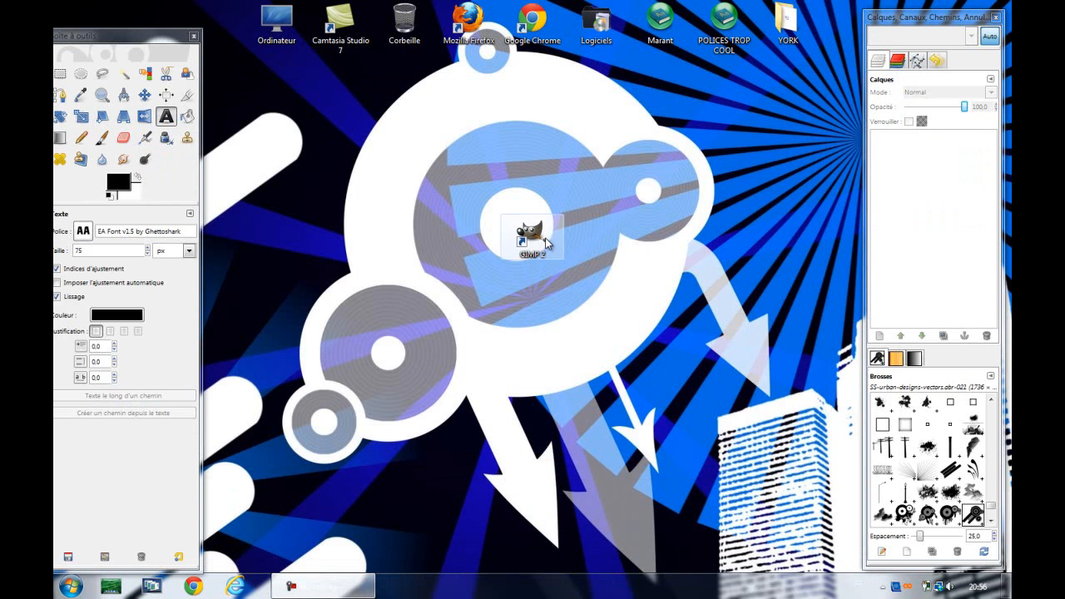
click(69, 587)
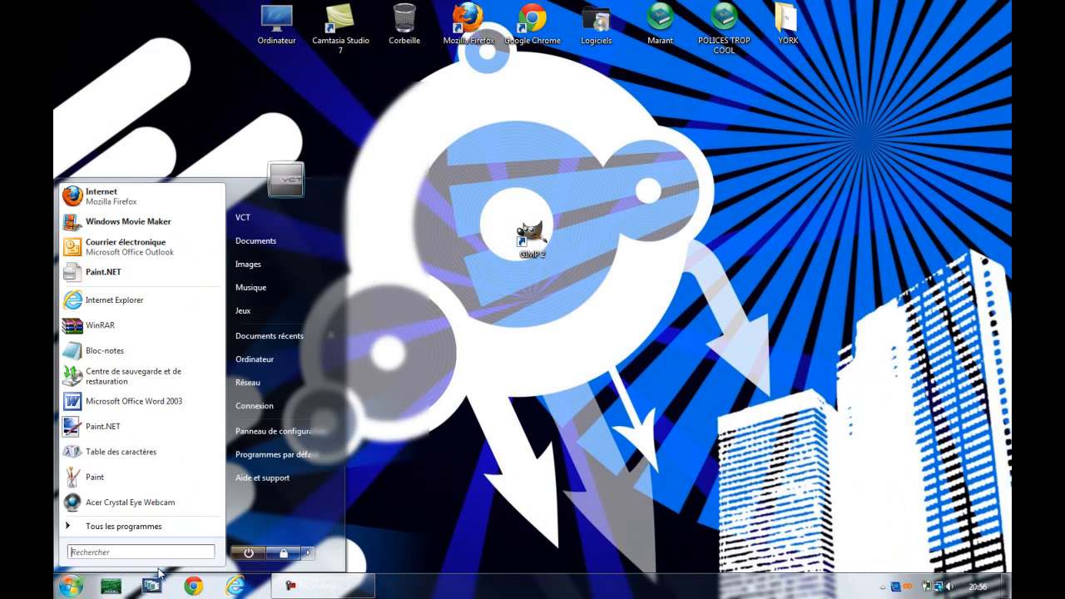
click(269, 263)
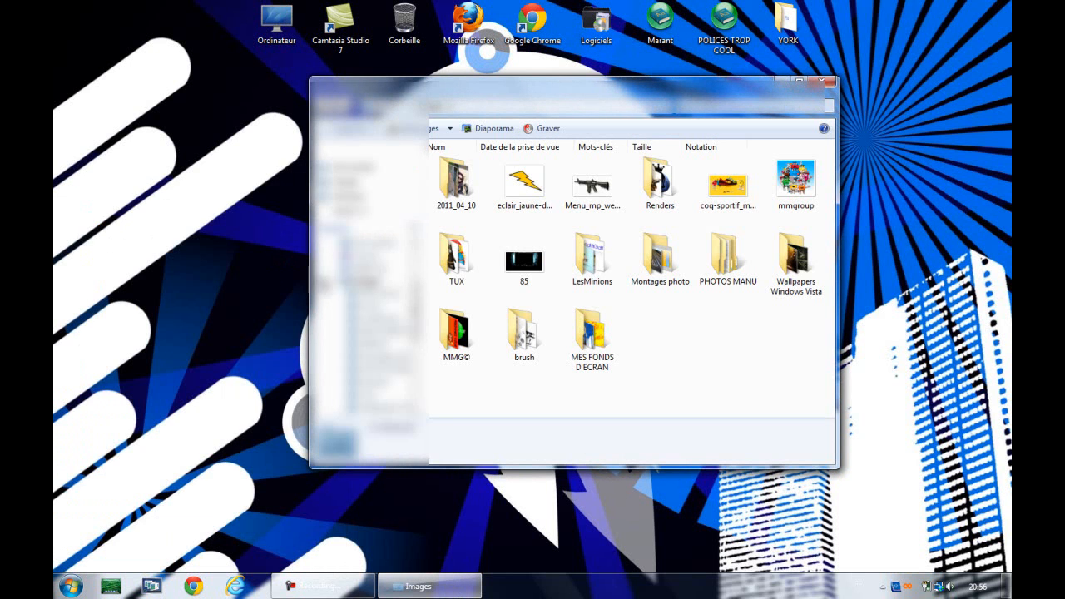
double_click(582, 337)
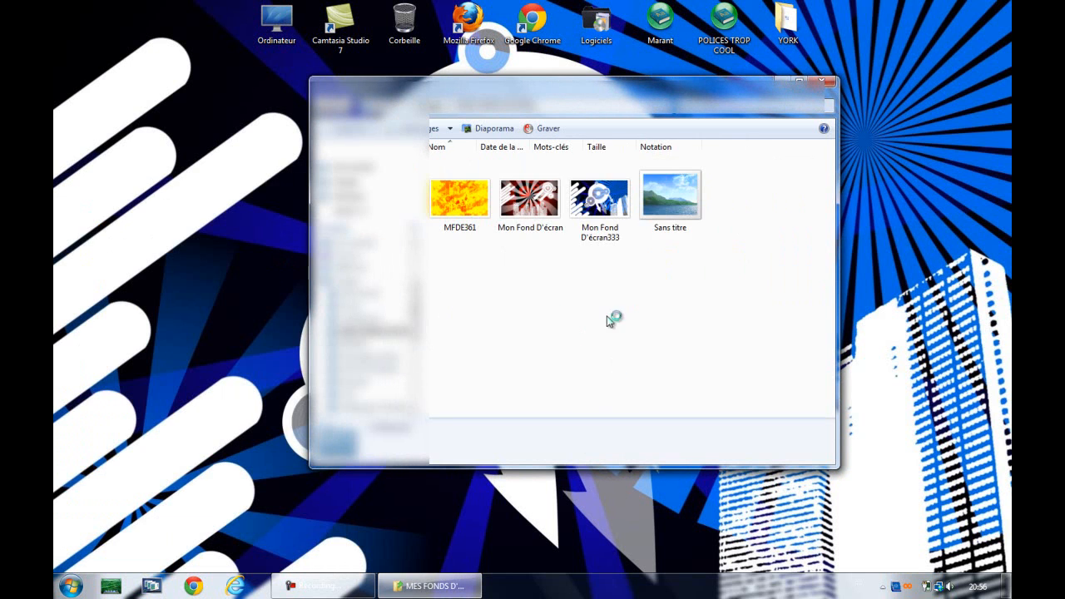
Set the Sans titre image as the desktop background and minimise the folder window to show the desktop
right_click(666, 206)
click(706, 312)
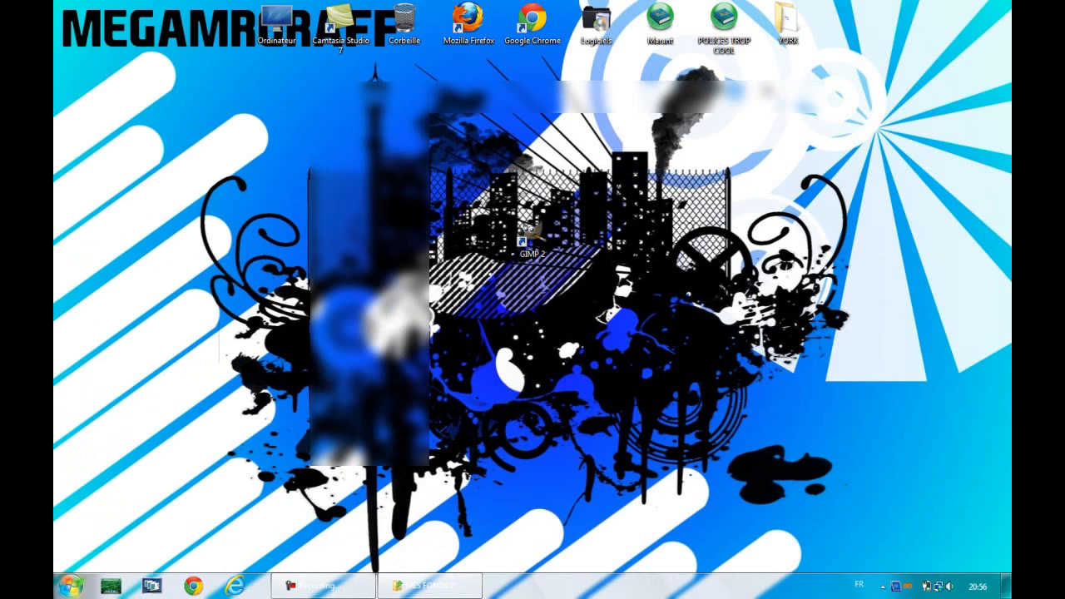
click(778, 81)
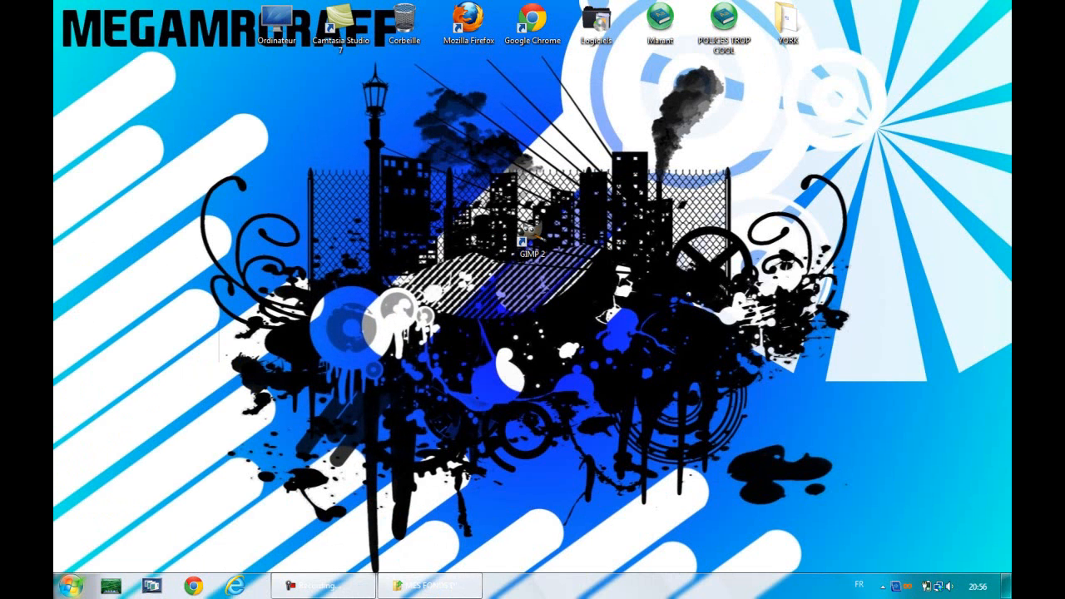
Restore the folder window and look through its four wallpapers in the Windows photo gallery, starting with MFDE361, and close the viewer
click(400, 587)
drag(681, 193, 433, 204)
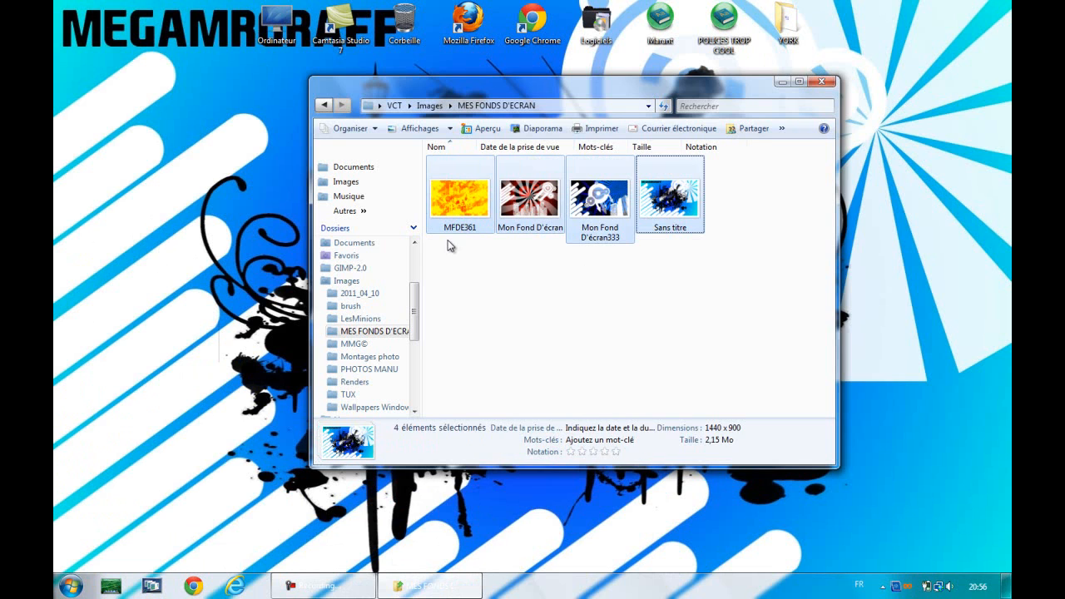
double_click(462, 215)
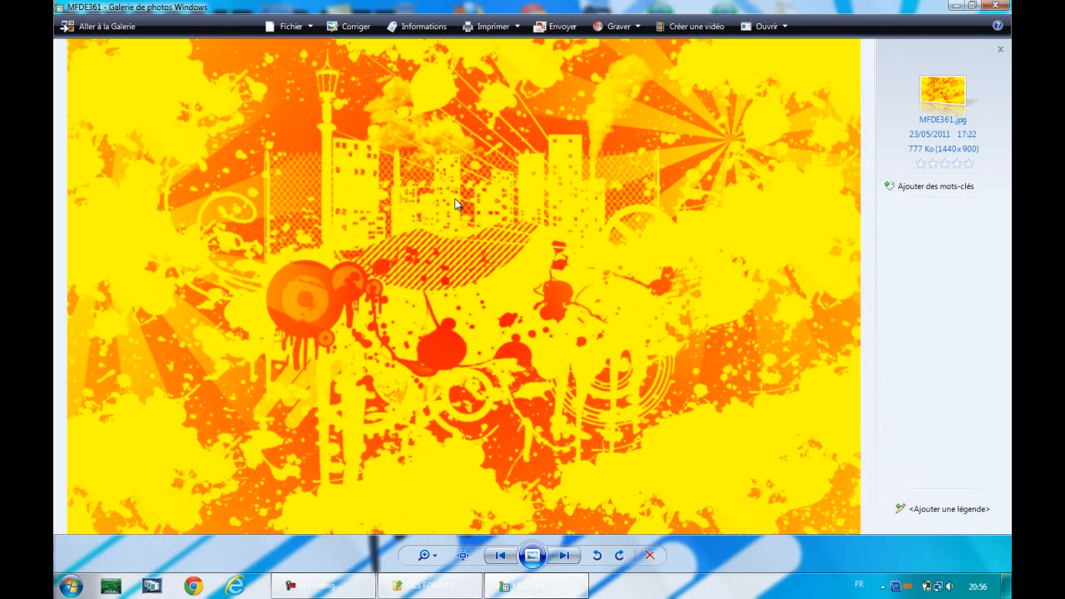
click(563, 557)
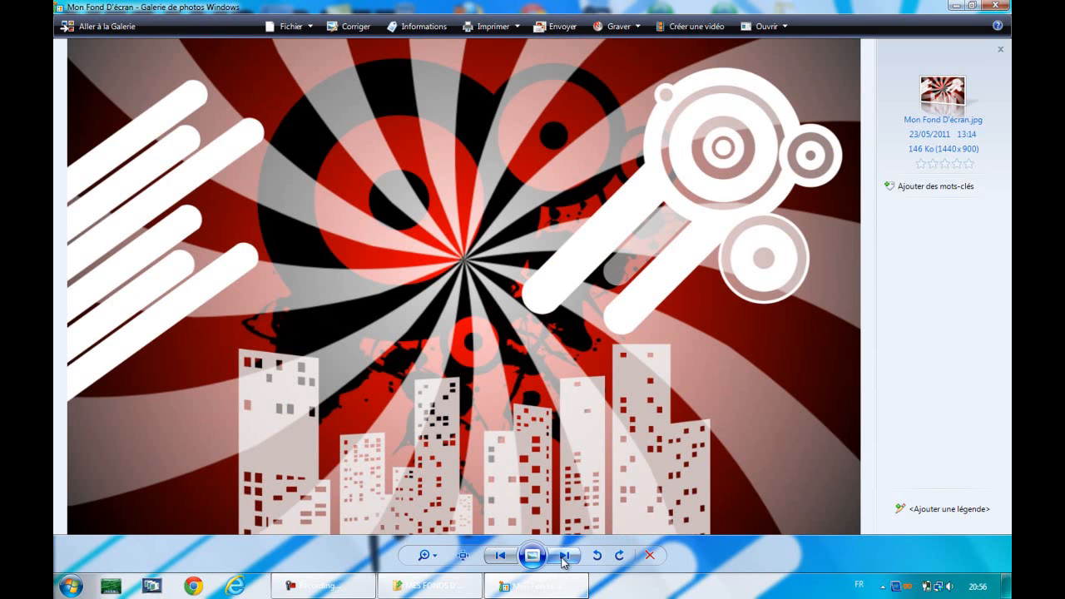
click(563, 557)
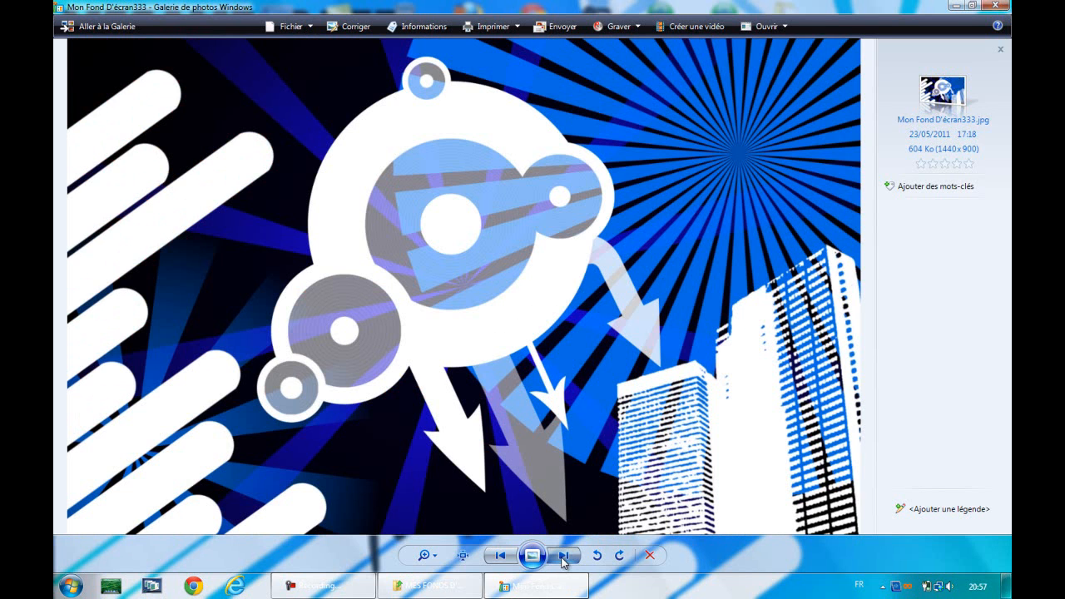
click(563, 557)
click(995, 5)
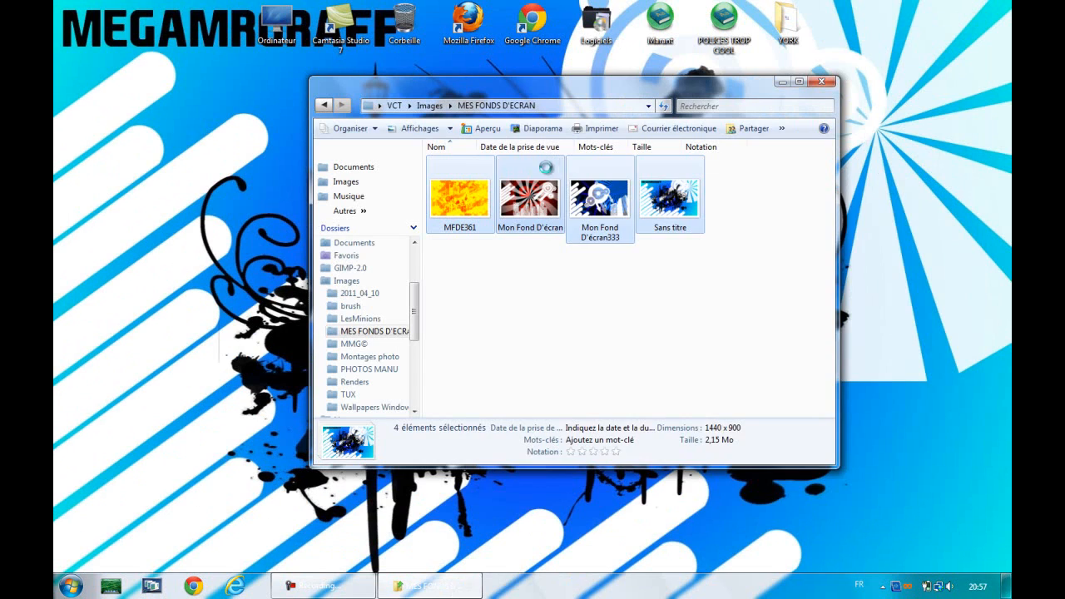
Set the Mon Fond D'écran333 image as the desktop background and close the folder window
right_click(602, 197)
click(606, 303)
click(587, 198)
right_click(585, 197)
click(642, 306)
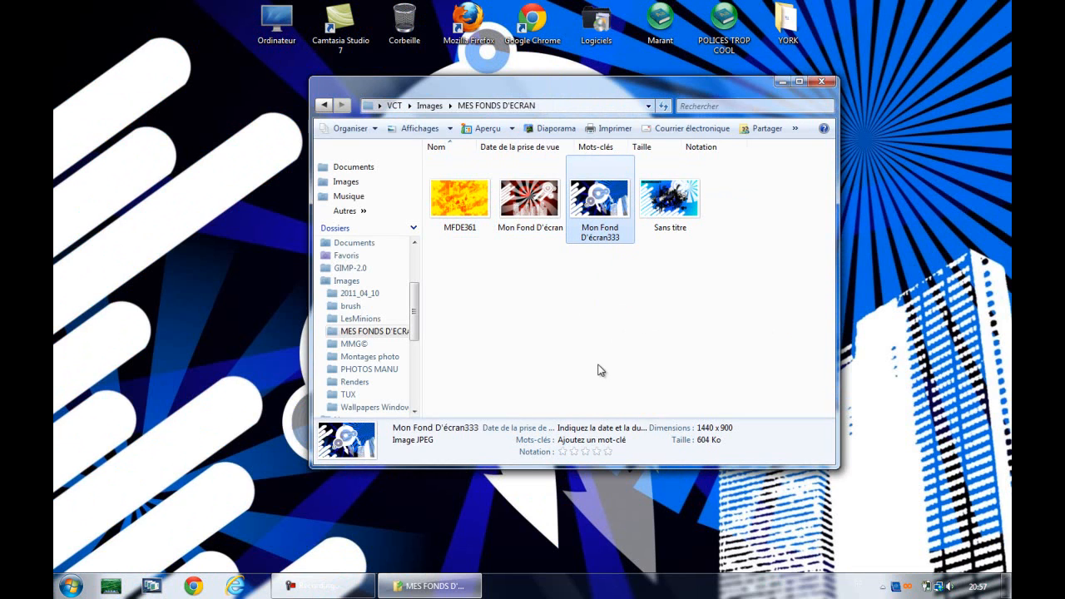
click(815, 84)
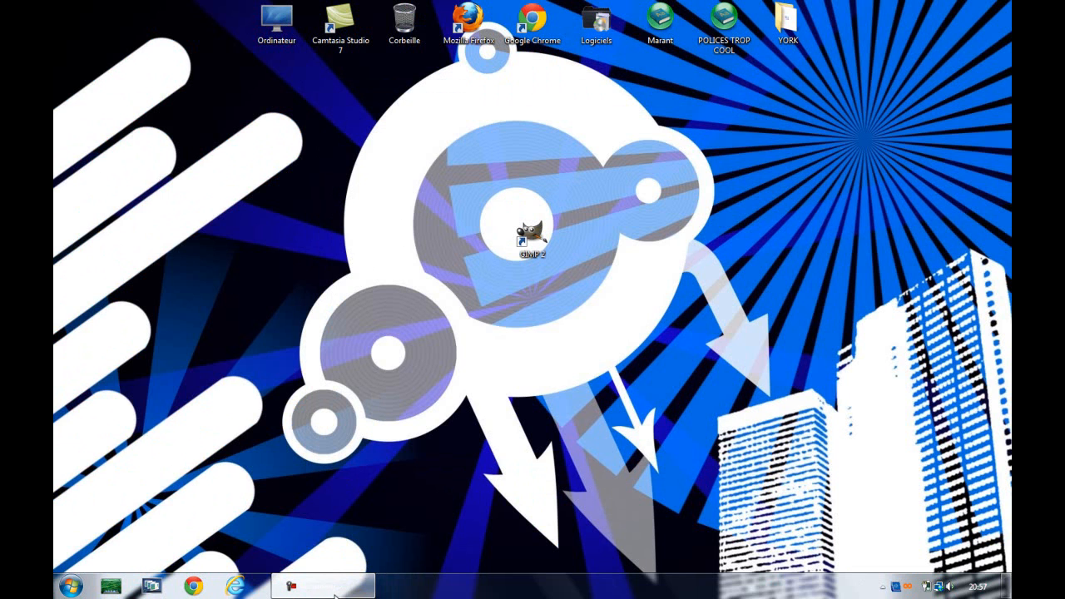
mouse_move(325, 582)
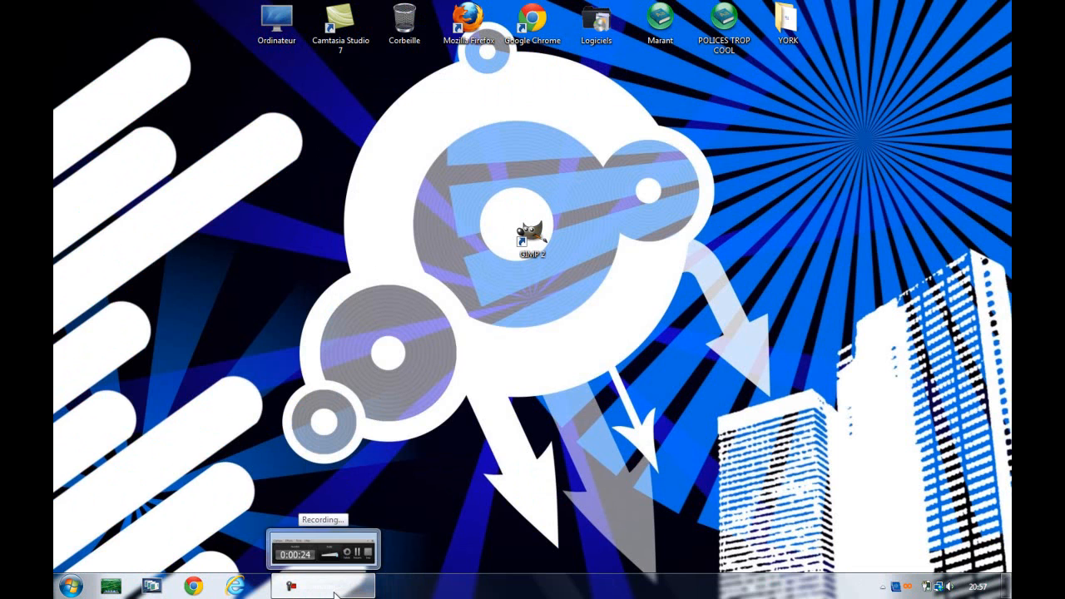